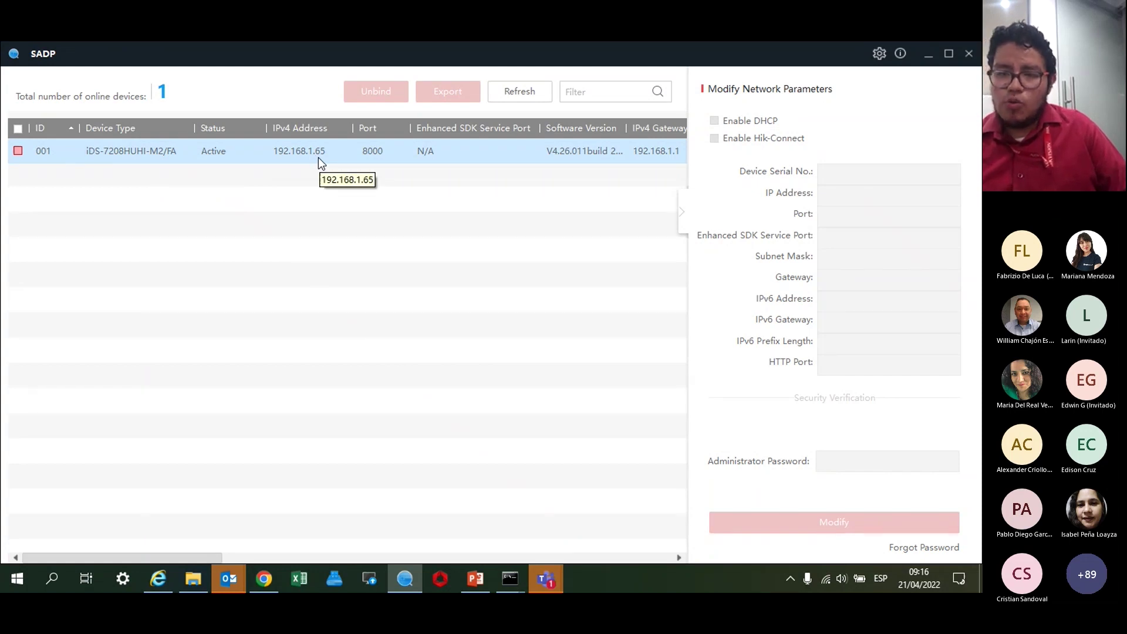
Reload the DVR login page at 192.168.1.65 and log in as admin with the account password.
{"action": "left_click", "coordinate": [152, 583]}
{"action": "left_click", "coordinate": [231, 72]}
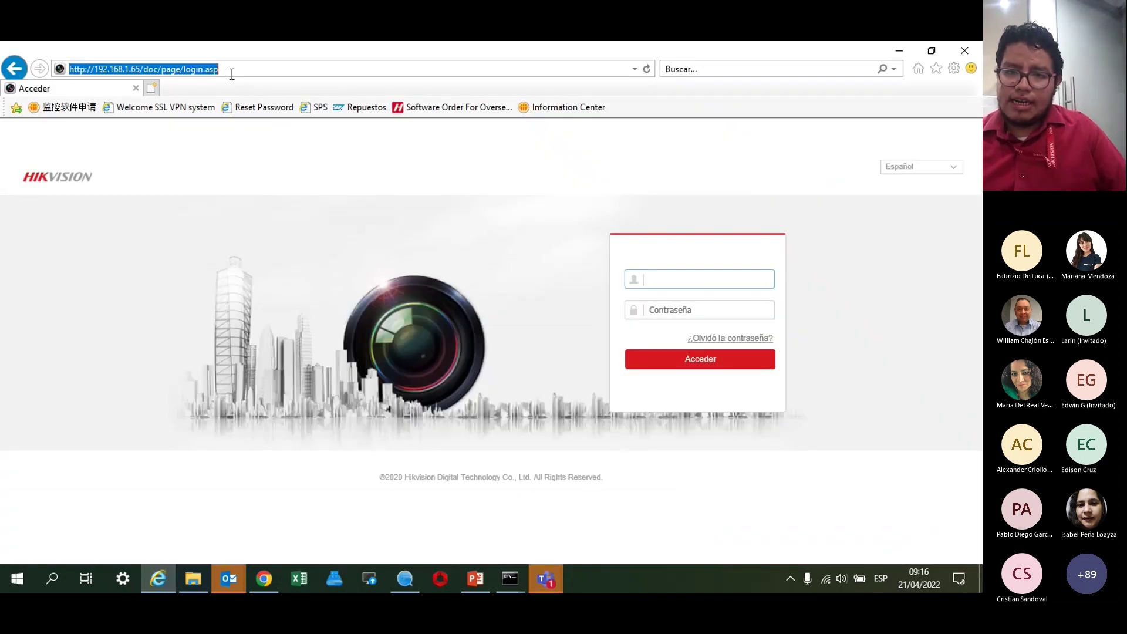
{"action": "key", "text": "Return"}
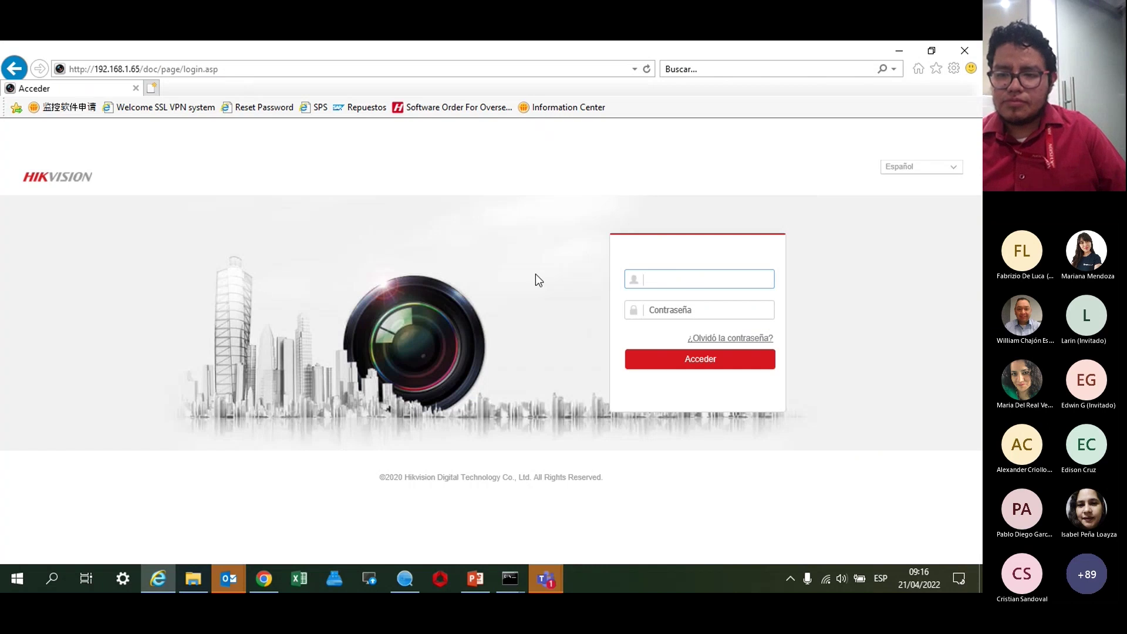
{"action": "type", "text": "admin"}
{"action": "key", "text": "Tab"}
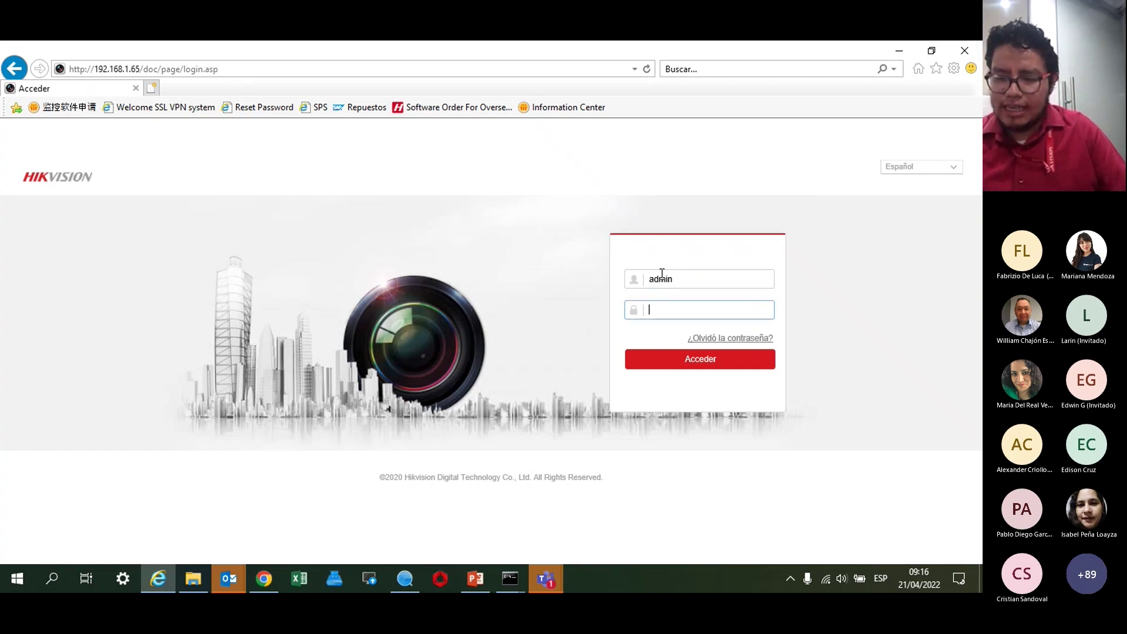
{"action": "type", "text": "*********"}
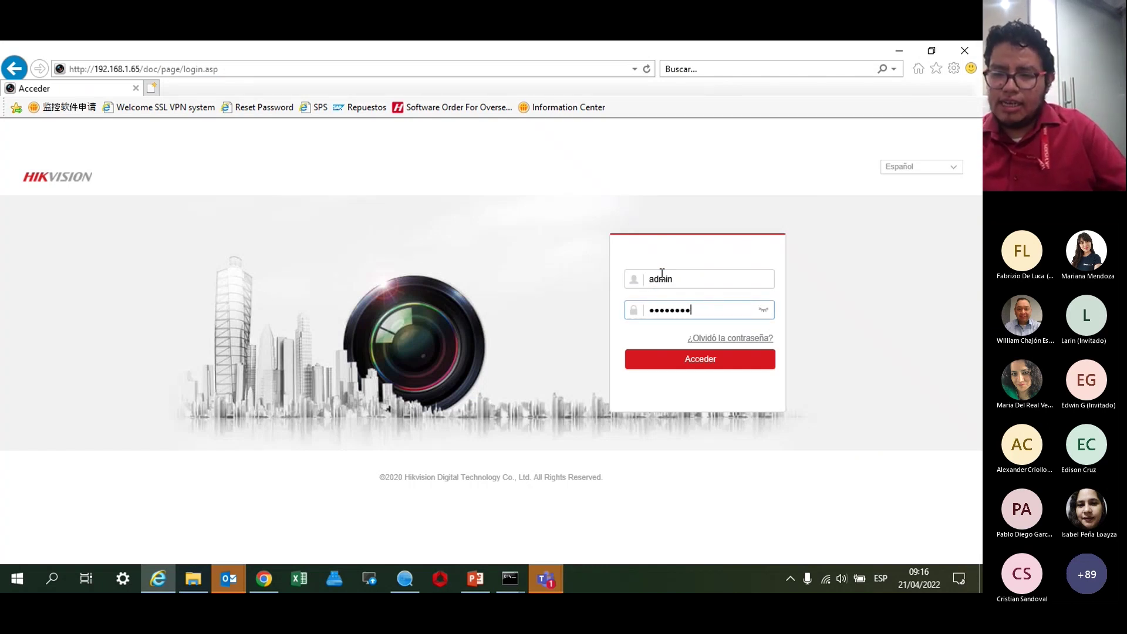
{"action": "key", "text": "Return"}
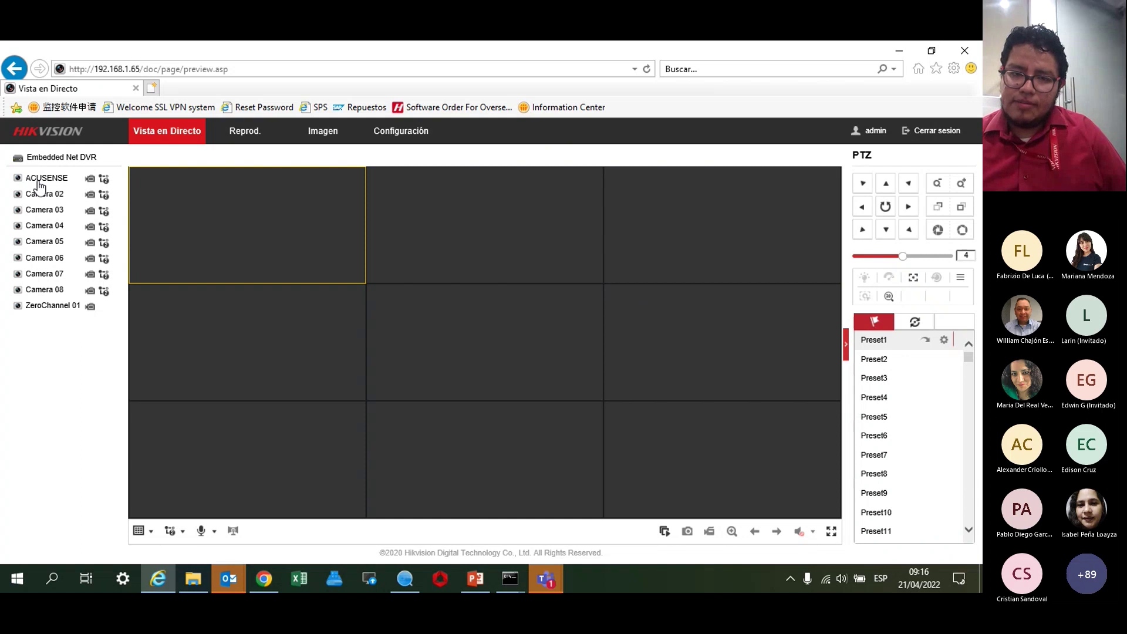
Play the ACUSENSE camera in a single-window layout, then go to the Configuración section.
{"action": "double_click", "coordinate": [39, 182]}
{"action": "left_click", "coordinate": [139, 532]}
{"action": "left_click", "coordinate": [139, 552]}
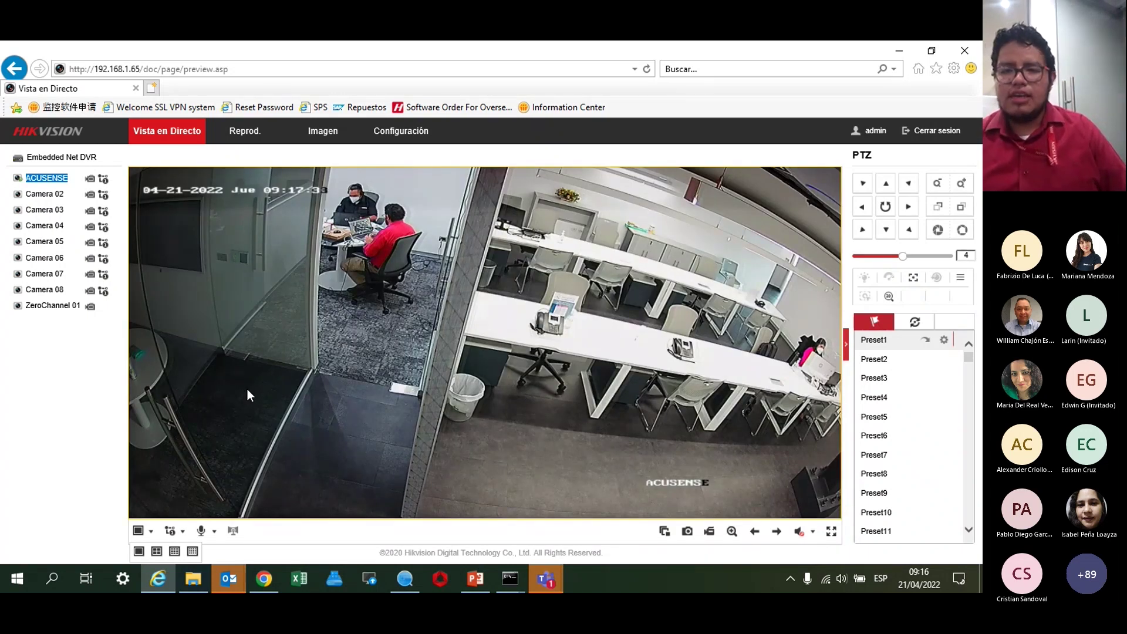
{"action": "left_click", "coordinate": [396, 134]}
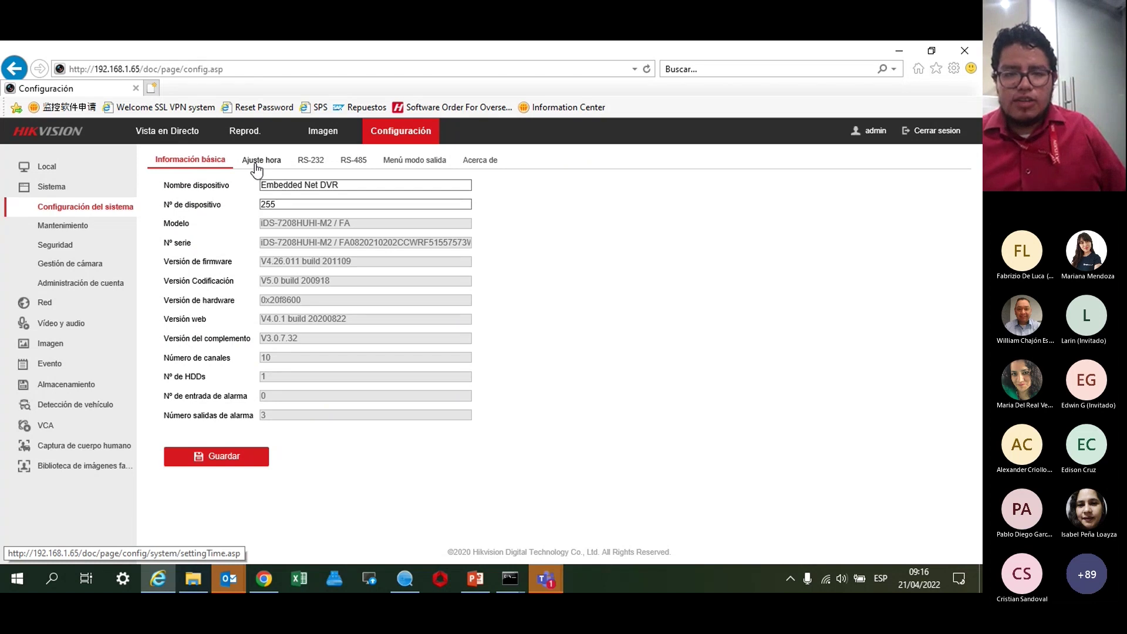
Keep the time zone at GMT-06:00 Hora Central and save the time settings.
{"action": "left_click", "coordinate": [256, 166]}
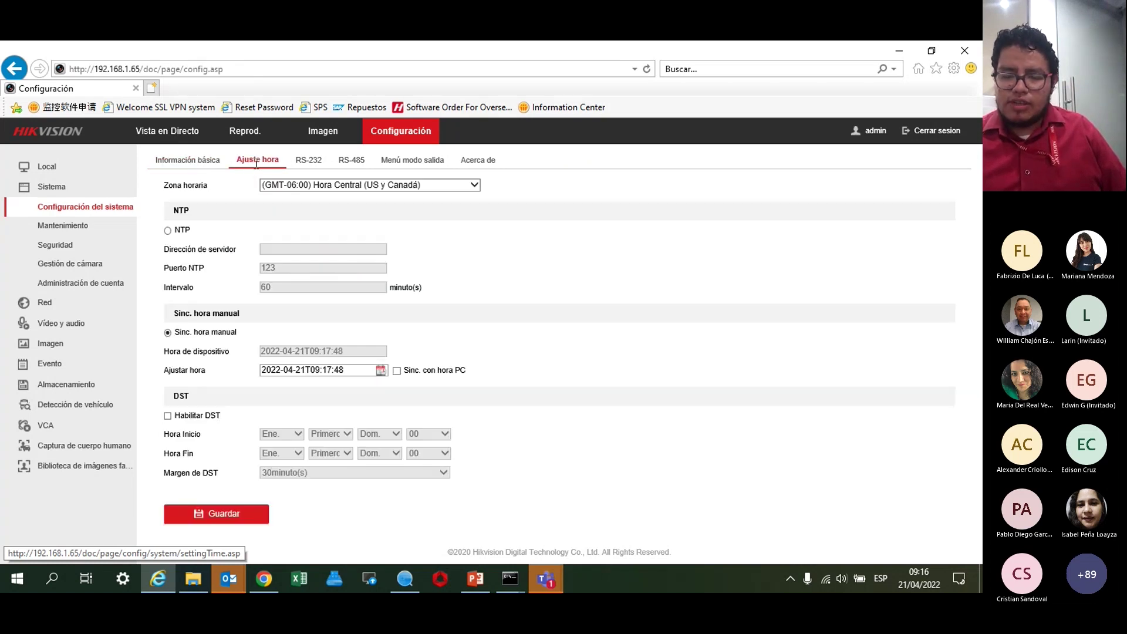
{"action": "left_click", "coordinate": [284, 186]}
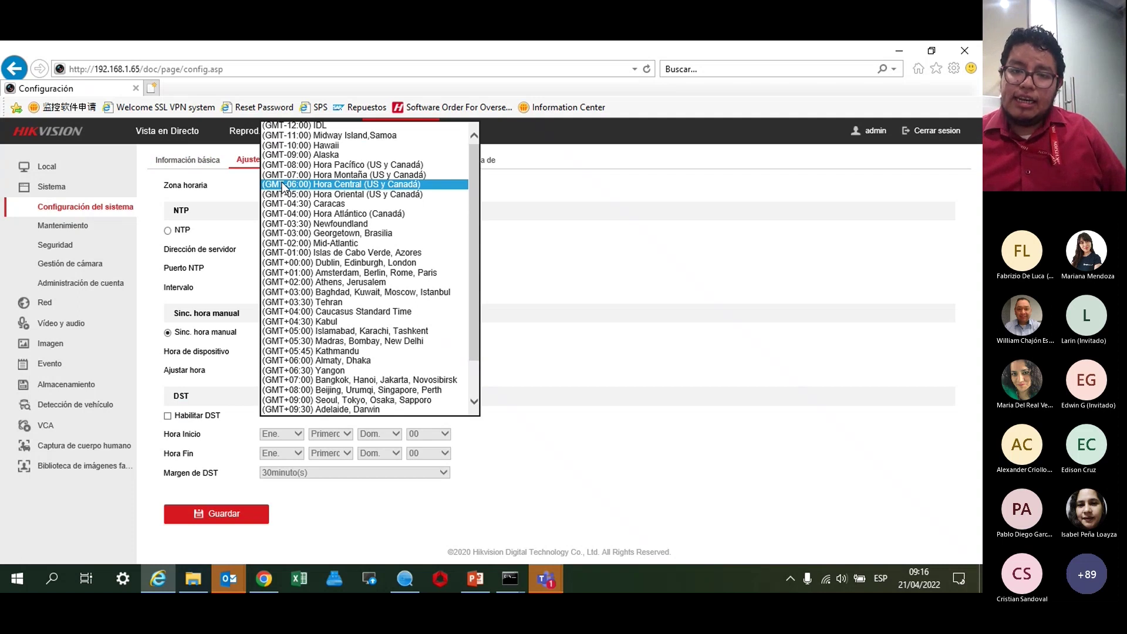
{"action": "left_click", "coordinate": [285, 185]}
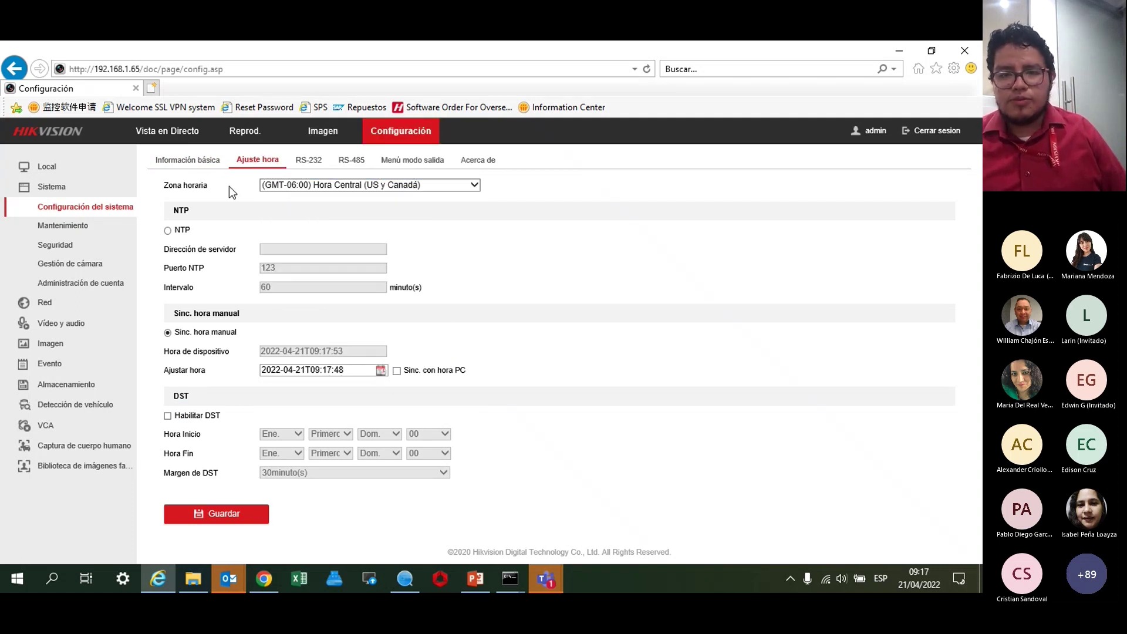
{"action": "key", "text": "alt+Down"}
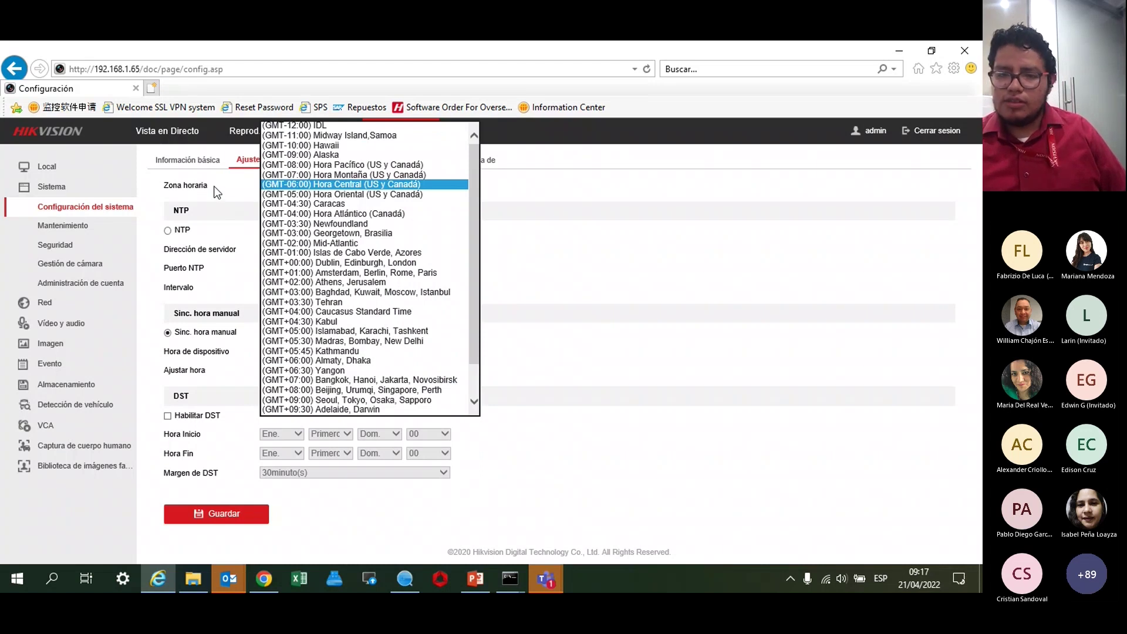
{"action": "left_click", "coordinate": [218, 192]}
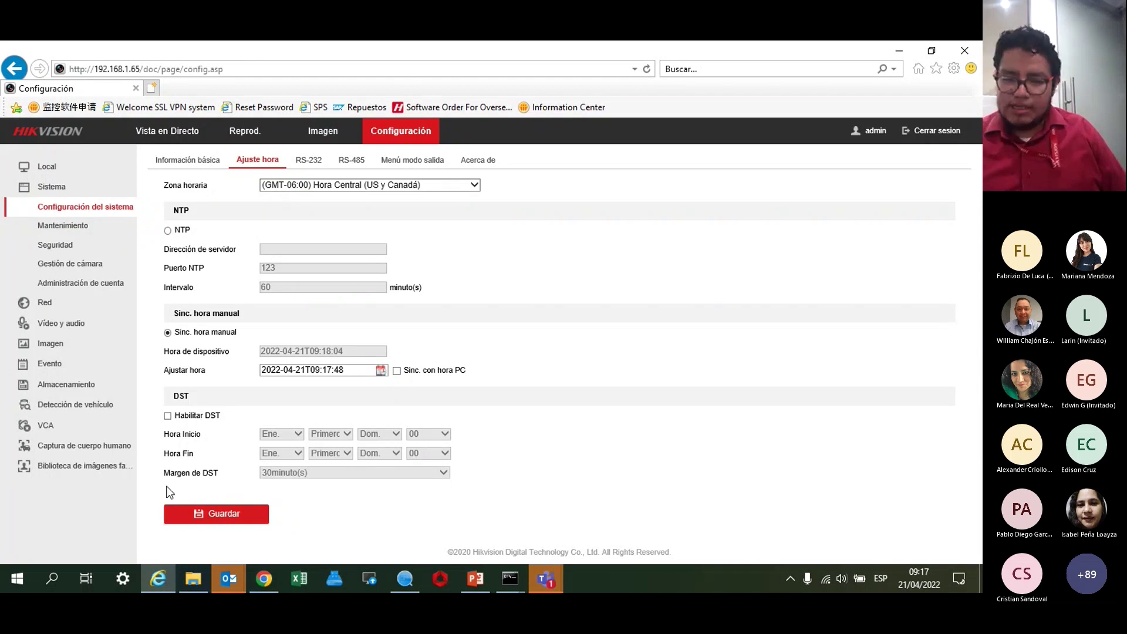
{"action": "left_click", "coordinate": [191, 520]}
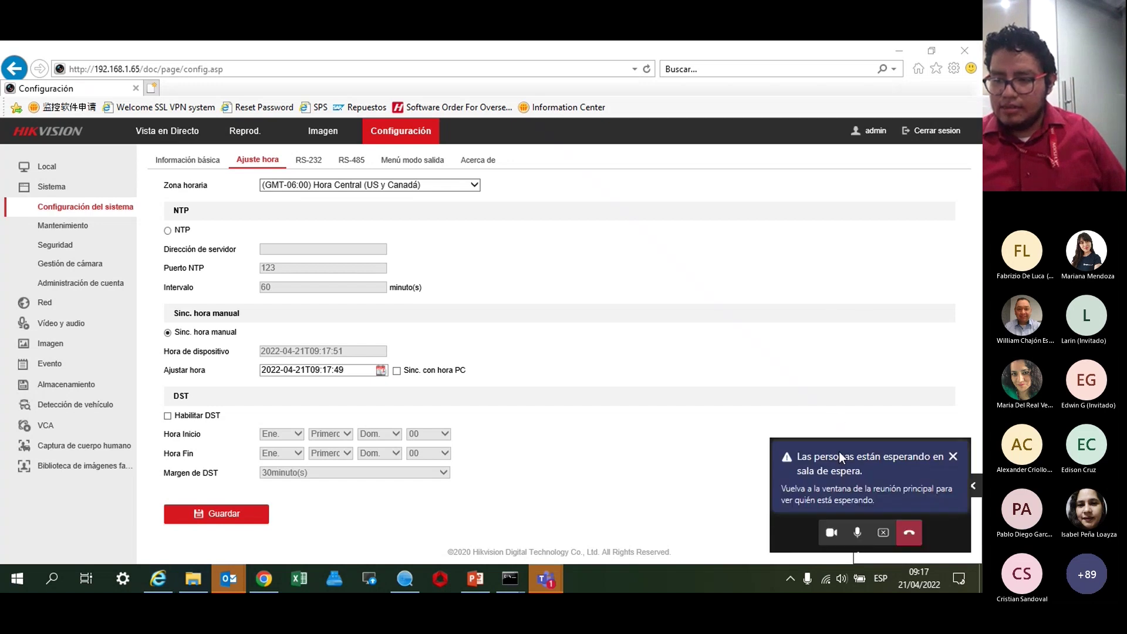
Briefly check the meeting lobby window, then go to the basic motion event settings.
{"action": "left_click", "coordinate": [840, 452]}
{"action": "left_click", "coordinate": [803, 68]}
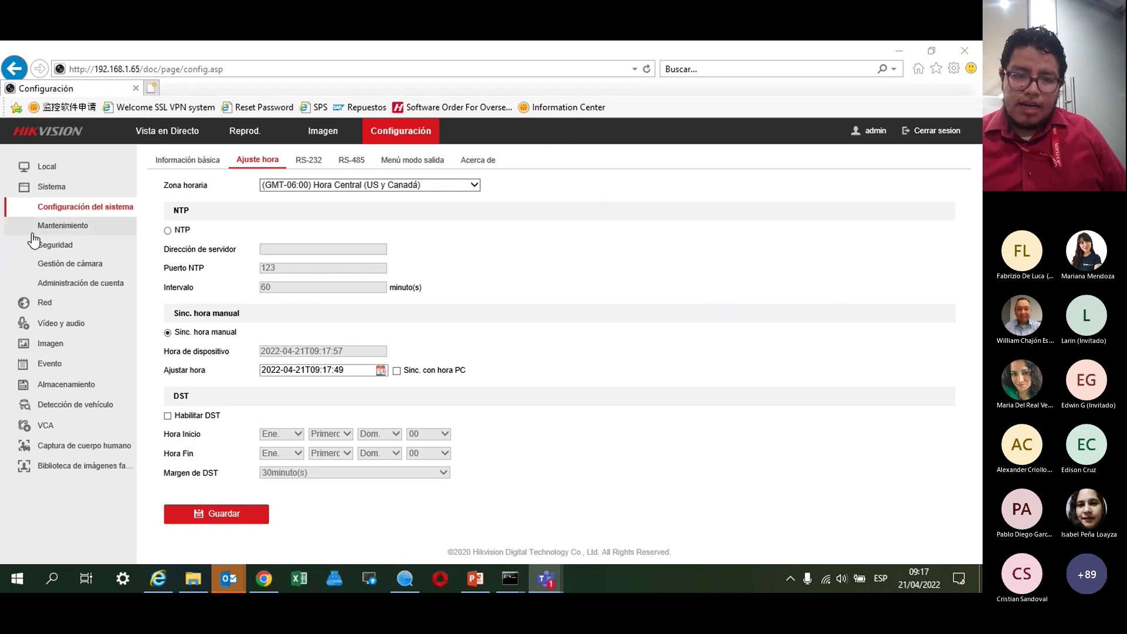
{"action": "left_click", "coordinate": [51, 364]}
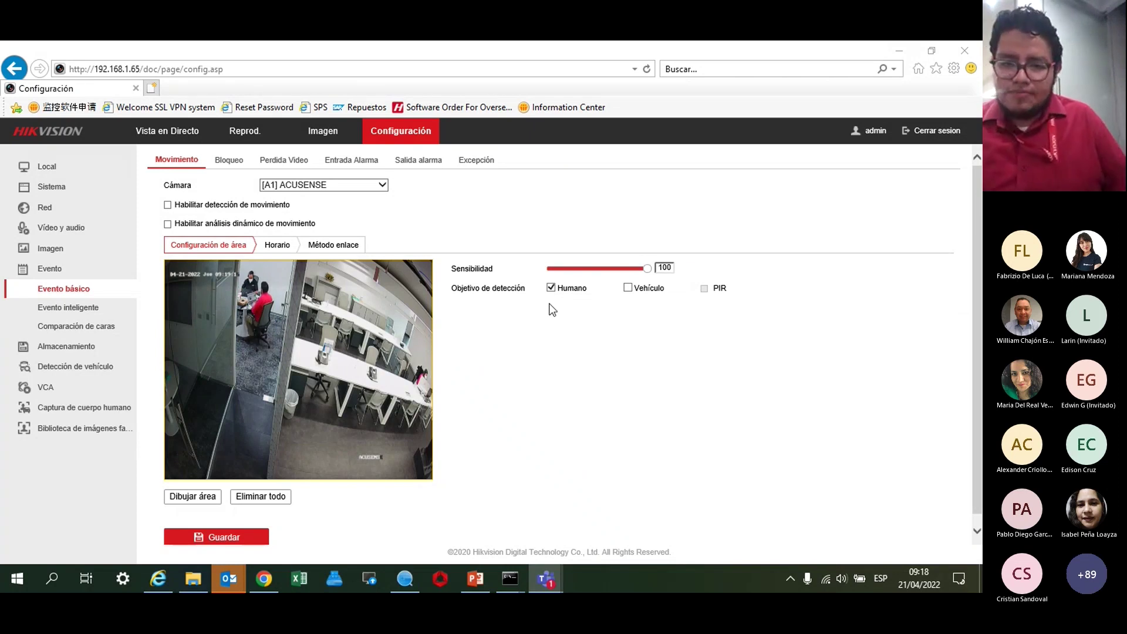
Enable ACUSENSE motion detection with PIR instead of Humano as target, leaving dynamic analysis off.
{"action": "left_click", "coordinate": [168, 205]}
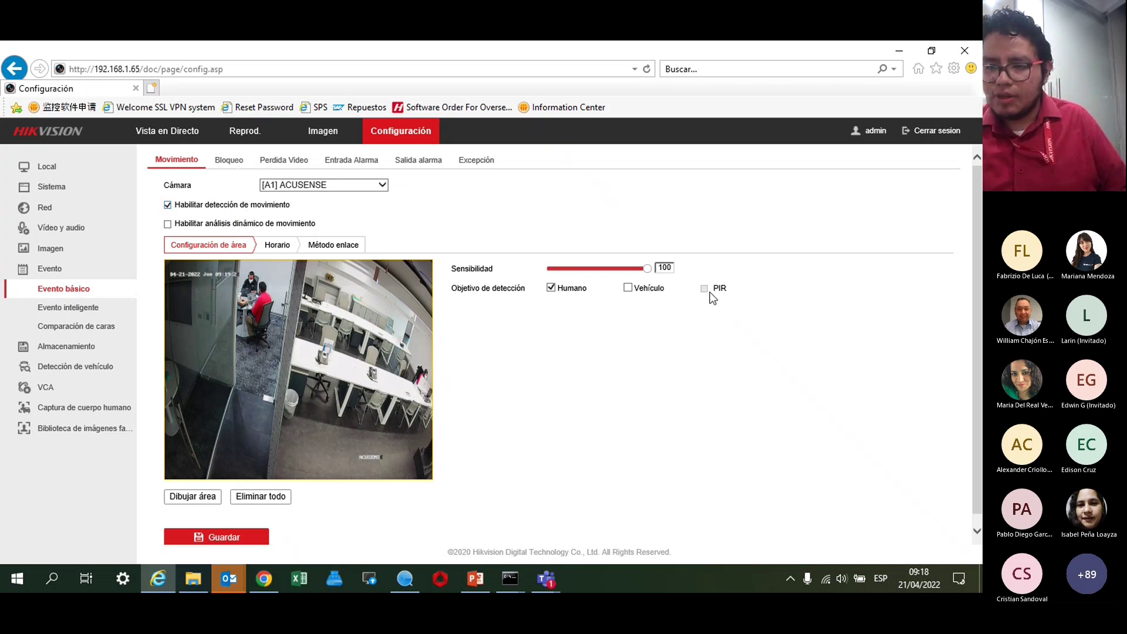
{"action": "left_click", "coordinate": [555, 291]}
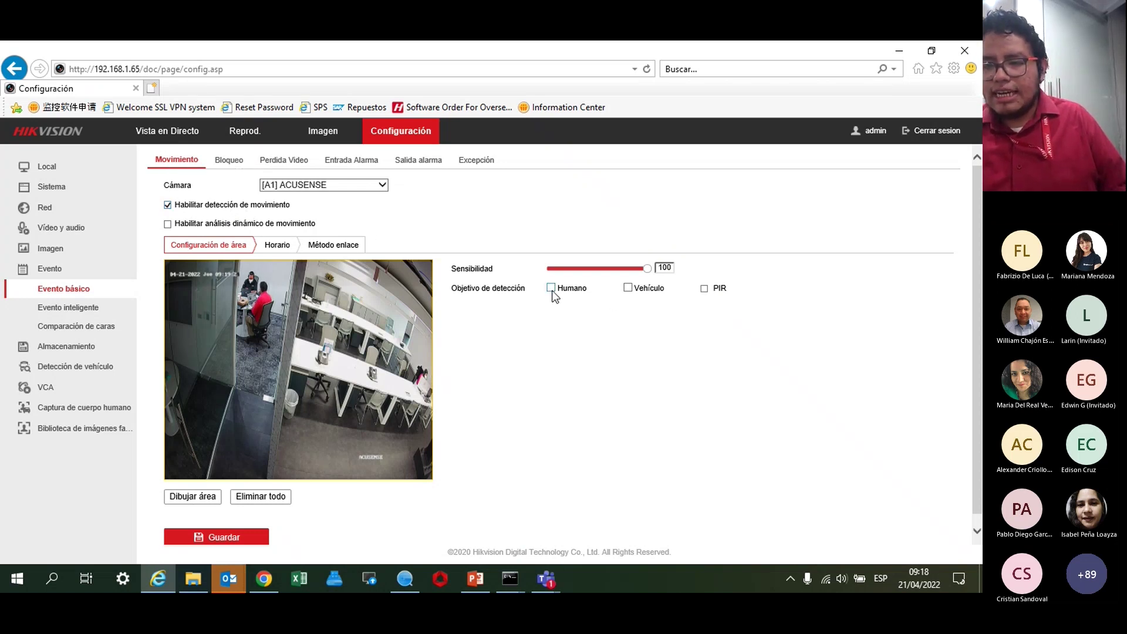
{"action": "left_click", "coordinate": [705, 288]}
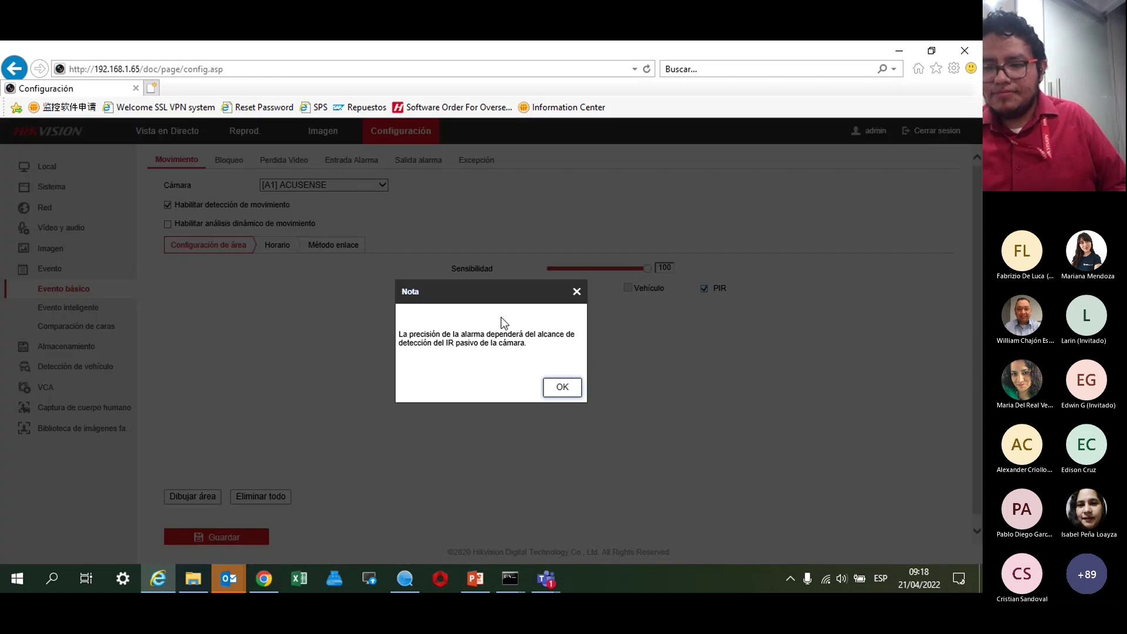
{"action": "left_click", "coordinate": [559, 386]}
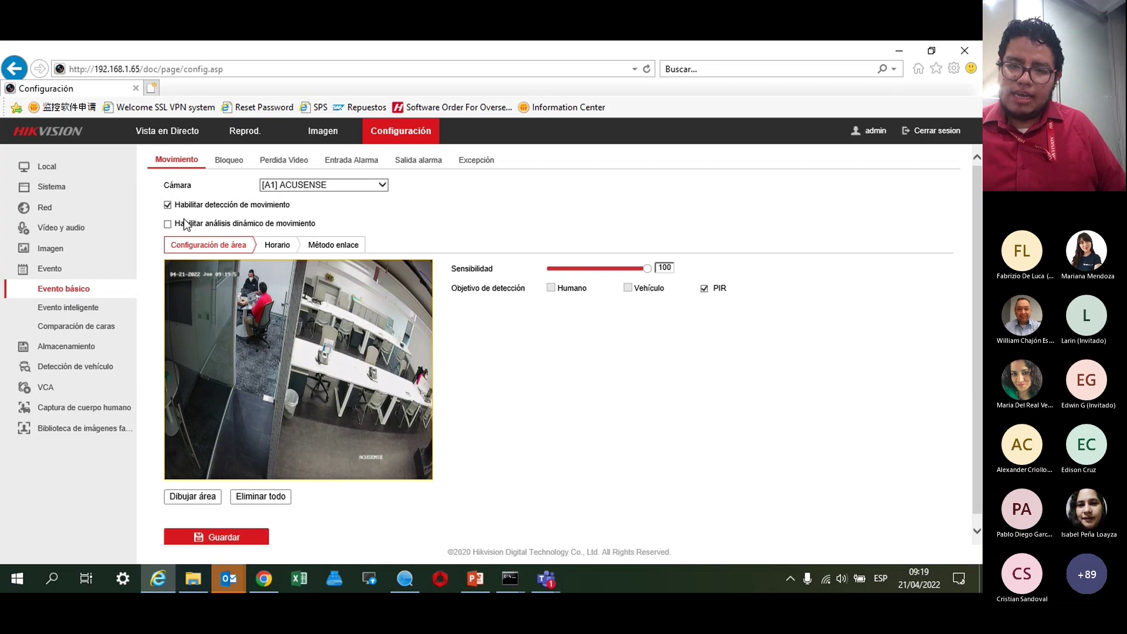
{"action": "left_click", "coordinate": [168, 224]}
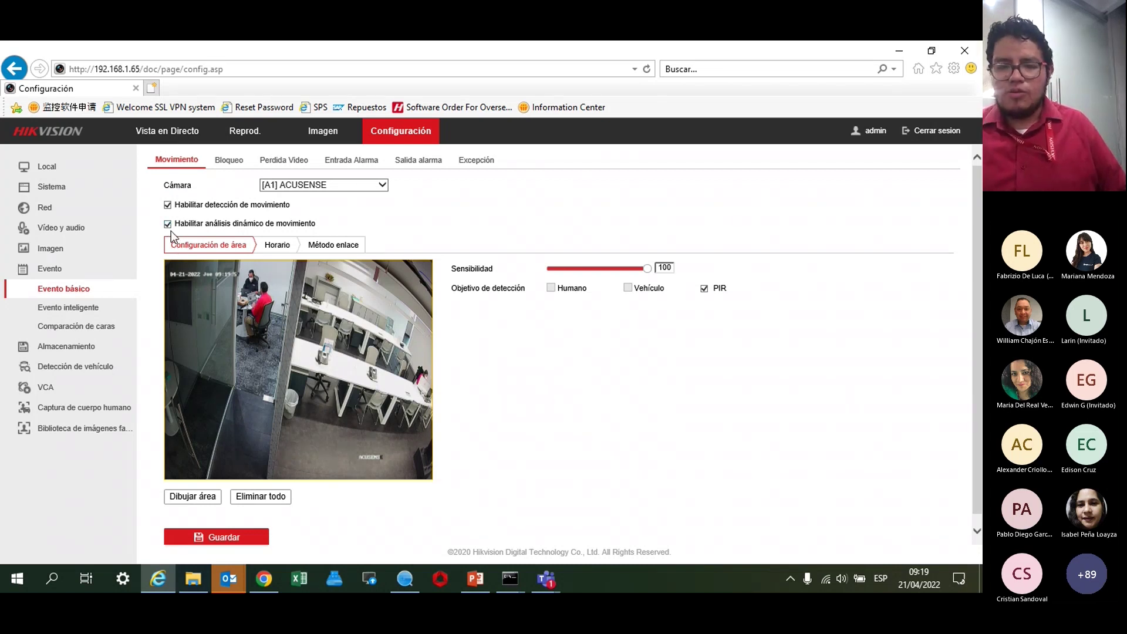
{"action": "left_click", "coordinate": [167, 225]}
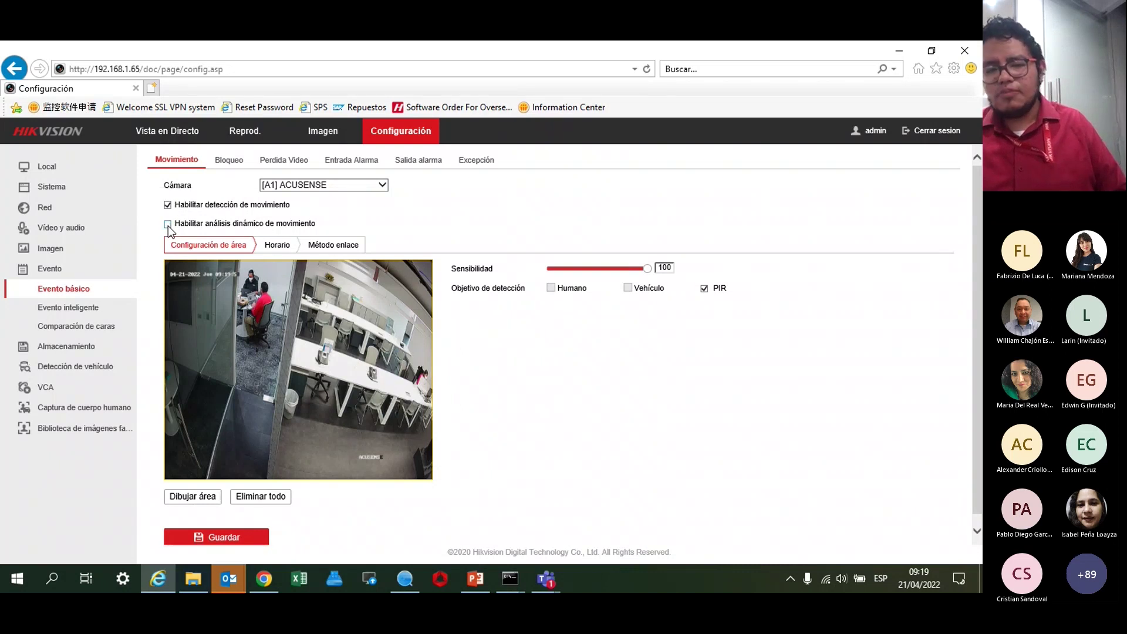
Draw a four-corner detection area covering the whole ACUSENSE preview and save it.
{"action": "left_click", "coordinate": [194, 500]}
{"action": "left_click_drag", "start_coordinate": [307, 273], "coordinate": [428, 273]}
{"action": "left_click", "coordinate": [427, 269]}
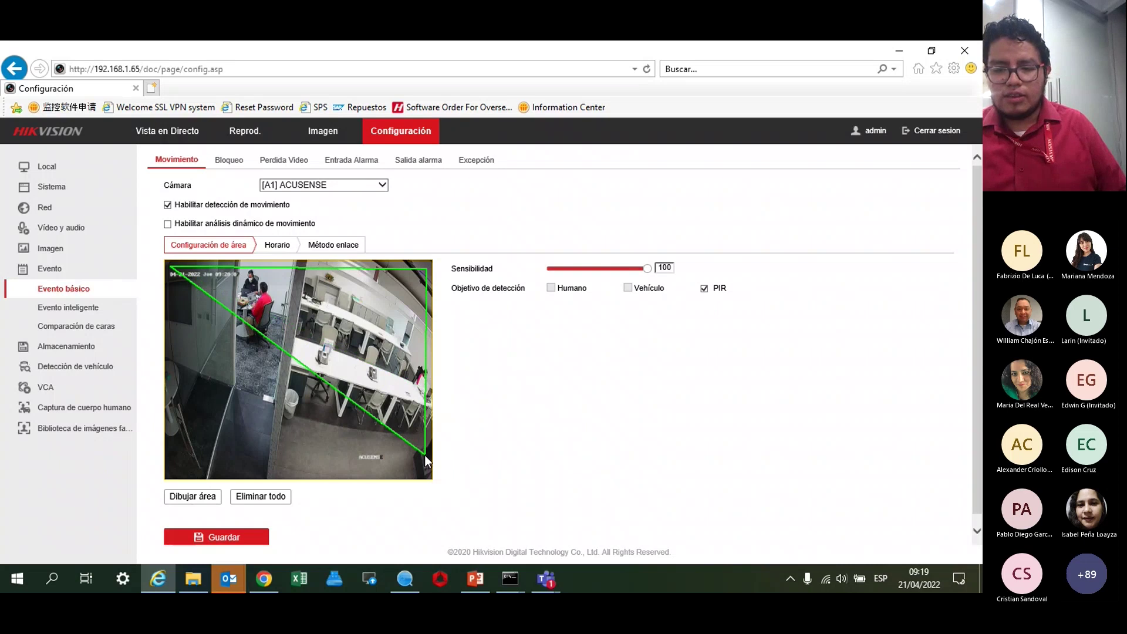
{"action": "left_click", "coordinate": [427, 473]}
{"action": "left_click", "coordinate": [169, 472]}
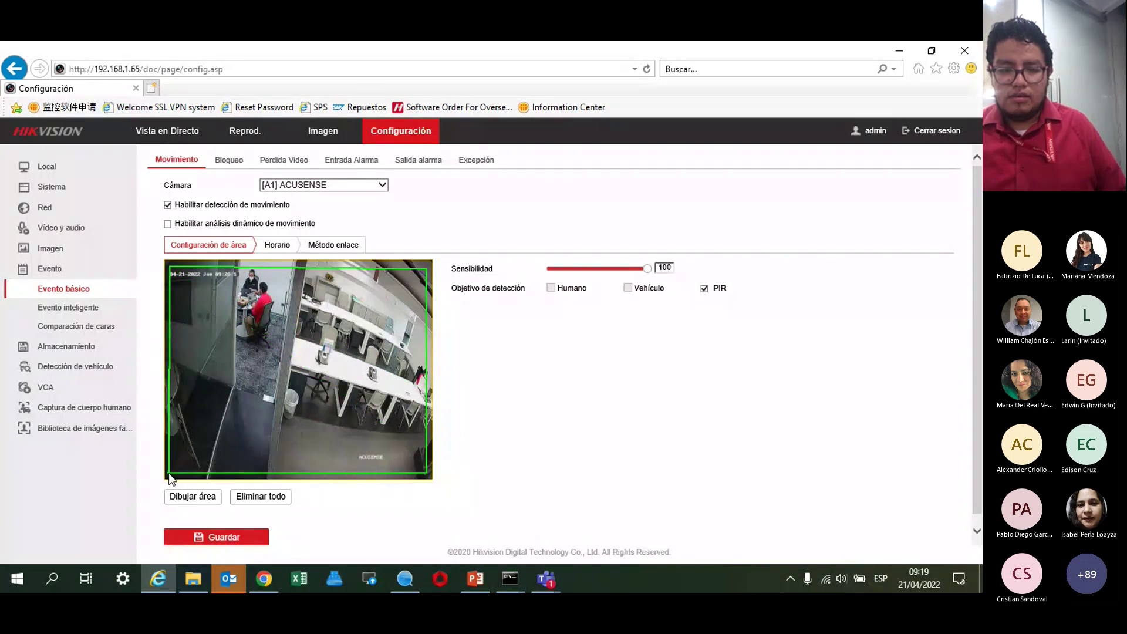
{"action": "right_click", "coordinate": [168, 473]}
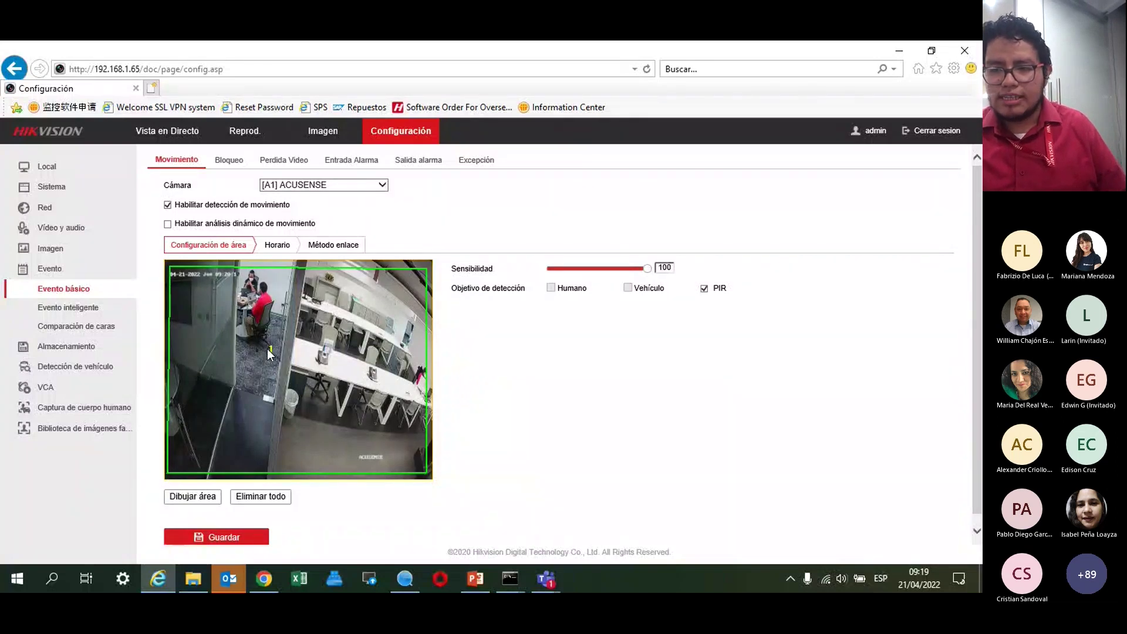
{"action": "left_click", "coordinate": [194, 543]}
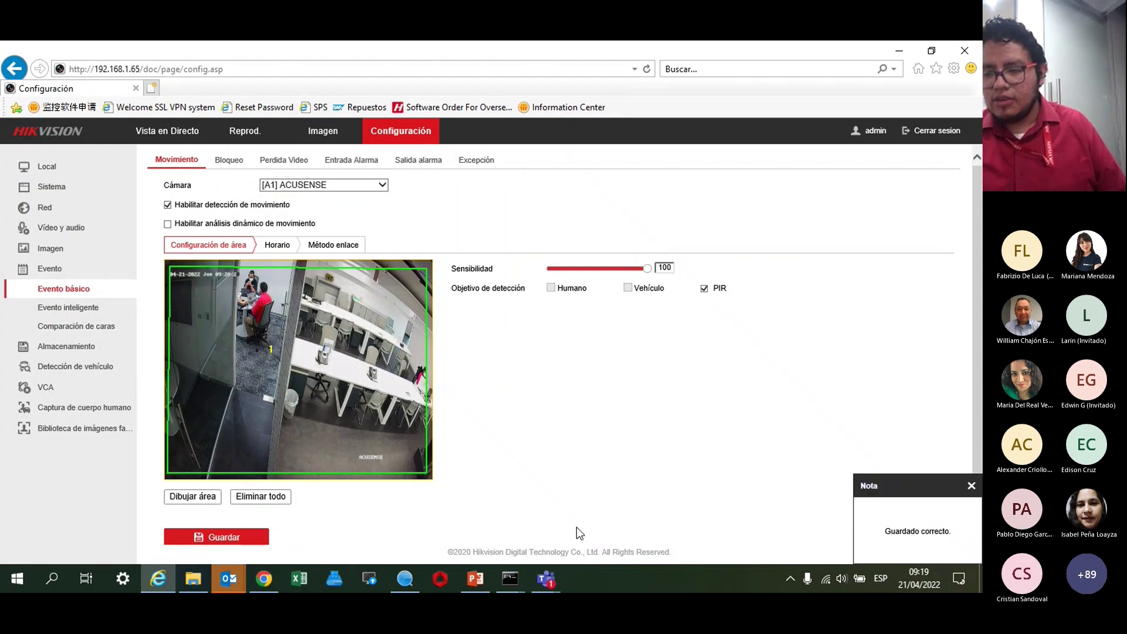
{"action": "left_click", "coordinate": [278, 246]}
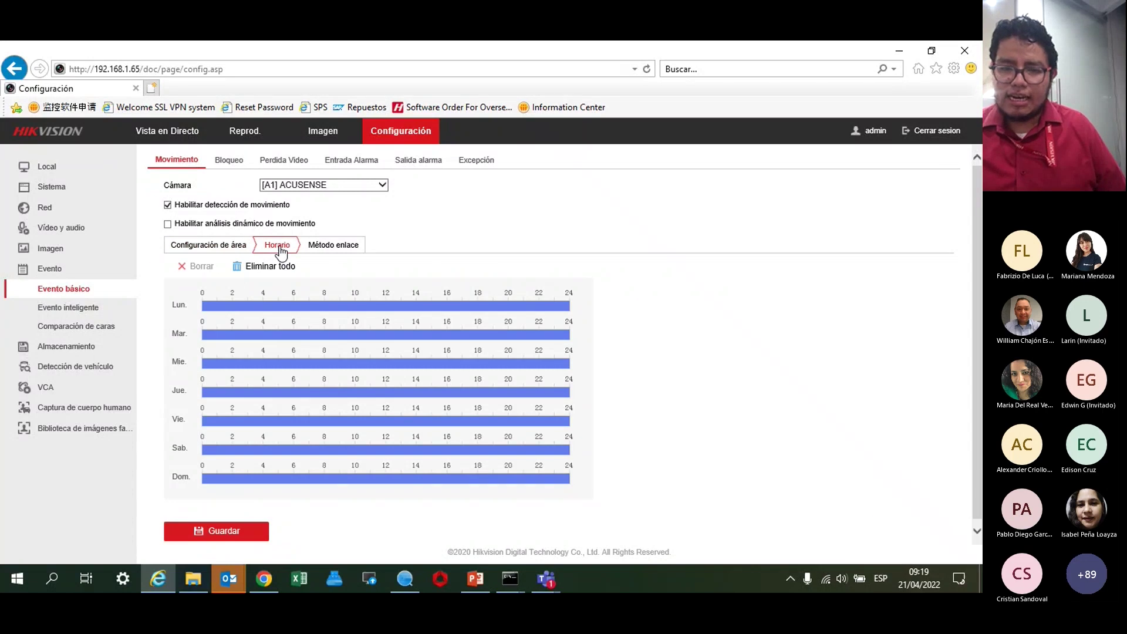
Review the linkage actions, pointing out CAM1 alarm outputs 1–3, and save the linkage settings.
{"action": "mouse_move", "coordinate": [287, 369]}
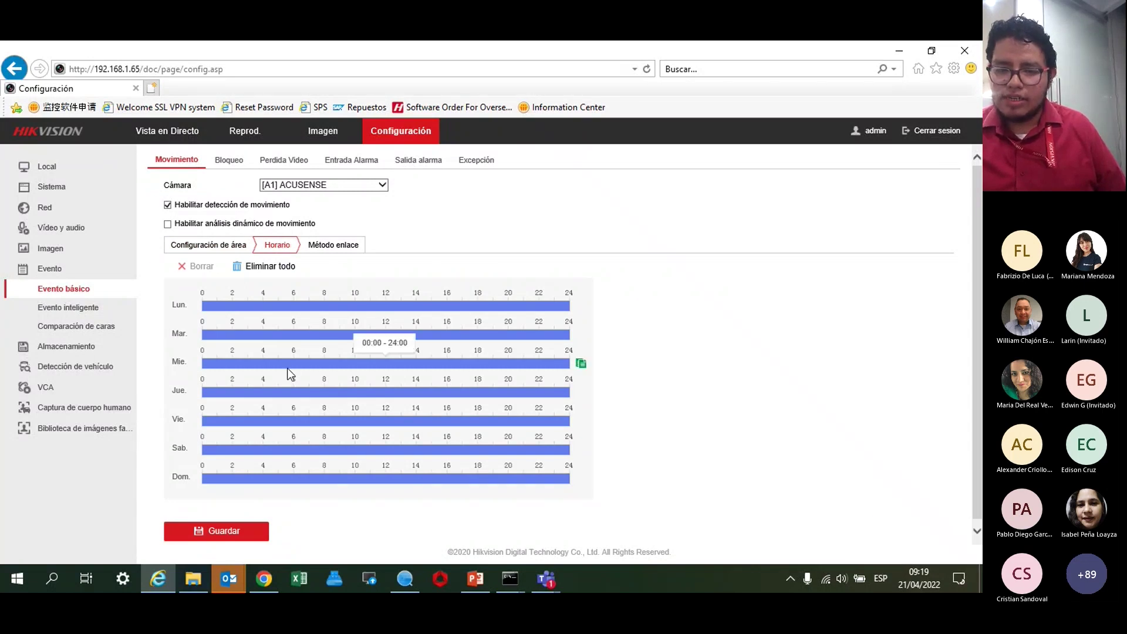
{"action": "left_click", "coordinate": [314, 249]}
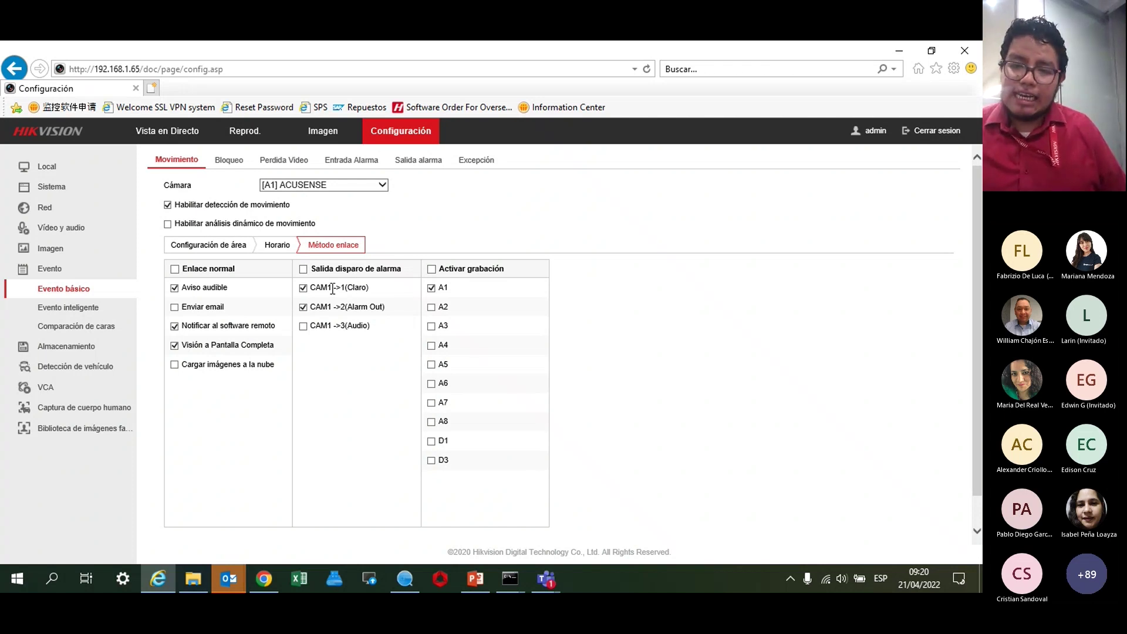
{"action": "left_click_drag", "start_coordinate": [369, 289], "coordinate": [330, 289]}
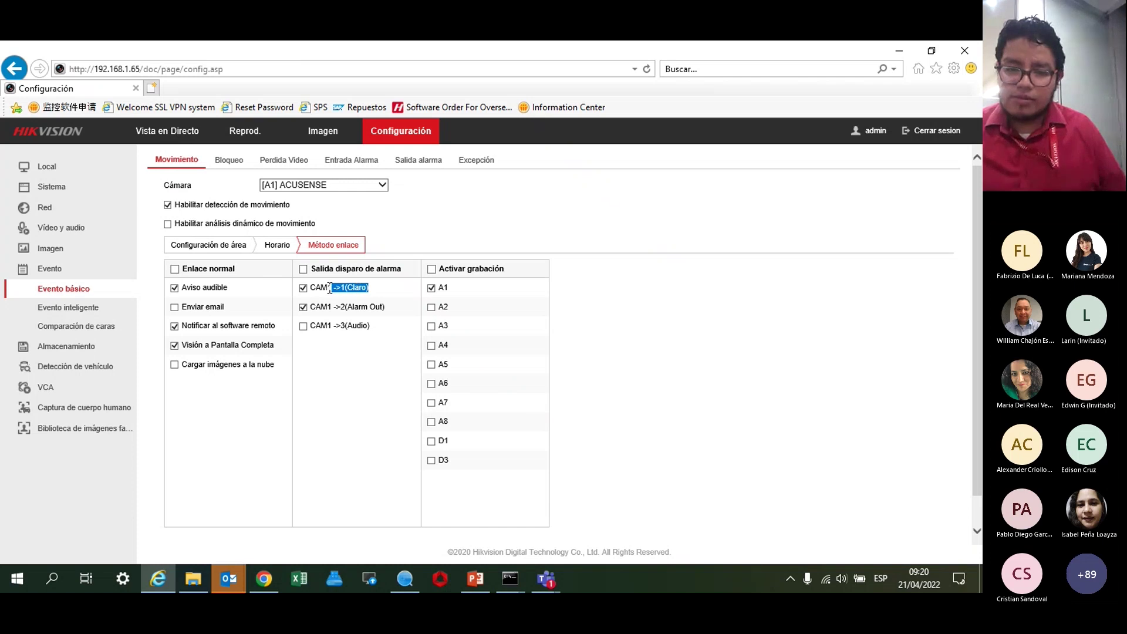
{"action": "left_click", "coordinate": [329, 289]}
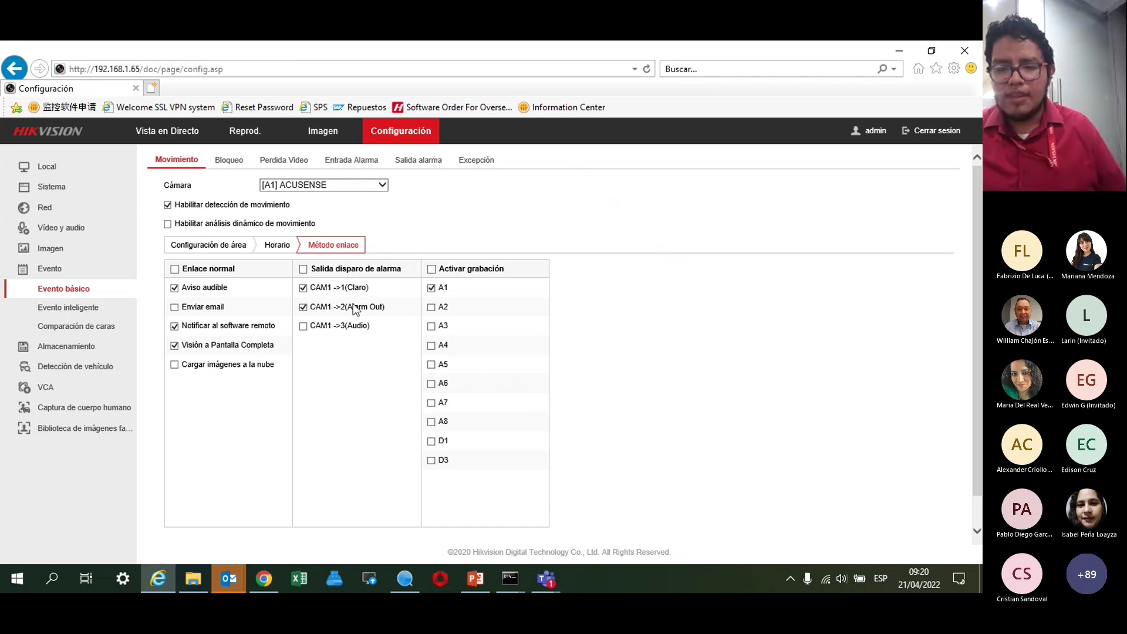
{"action": "double_click", "coordinate": [379, 308]}
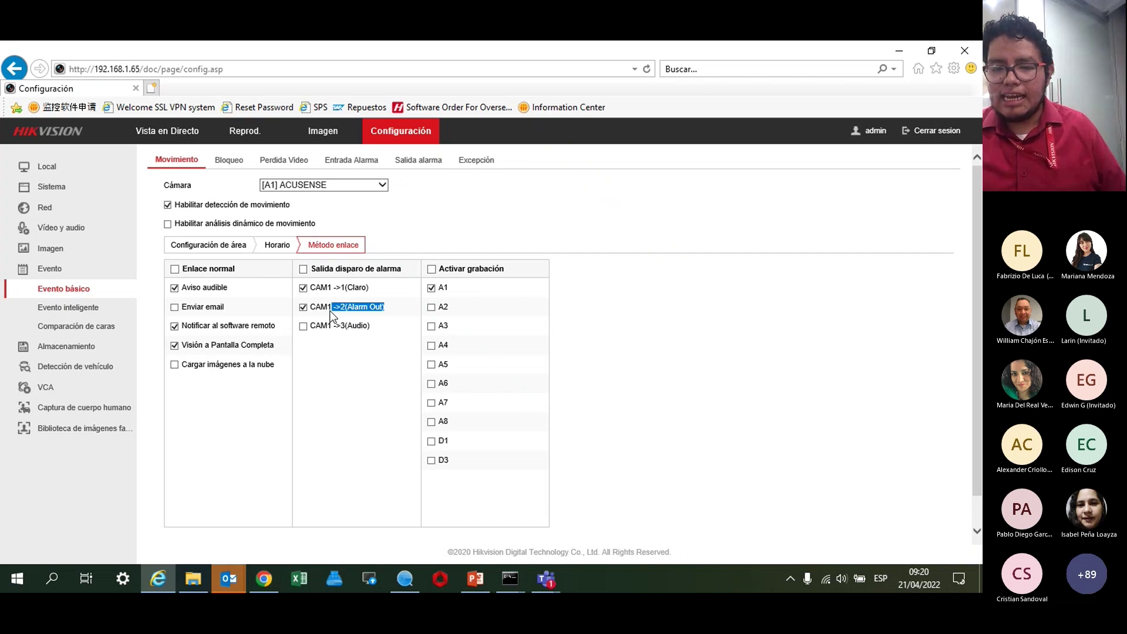
{"action": "left_click", "coordinate": [333, 370]}
{"action": "left_click_drag", "start_coordinate": [376, 335], "coordinate": [349, 333]}
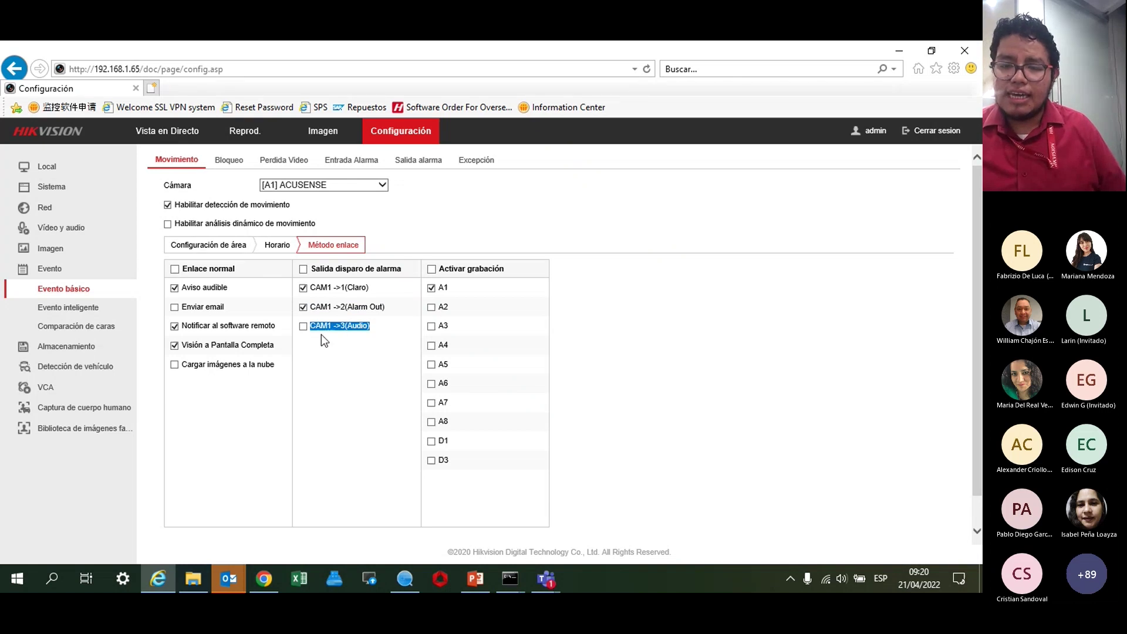
{"action": "left_click", "coordinate": [322, 333]}
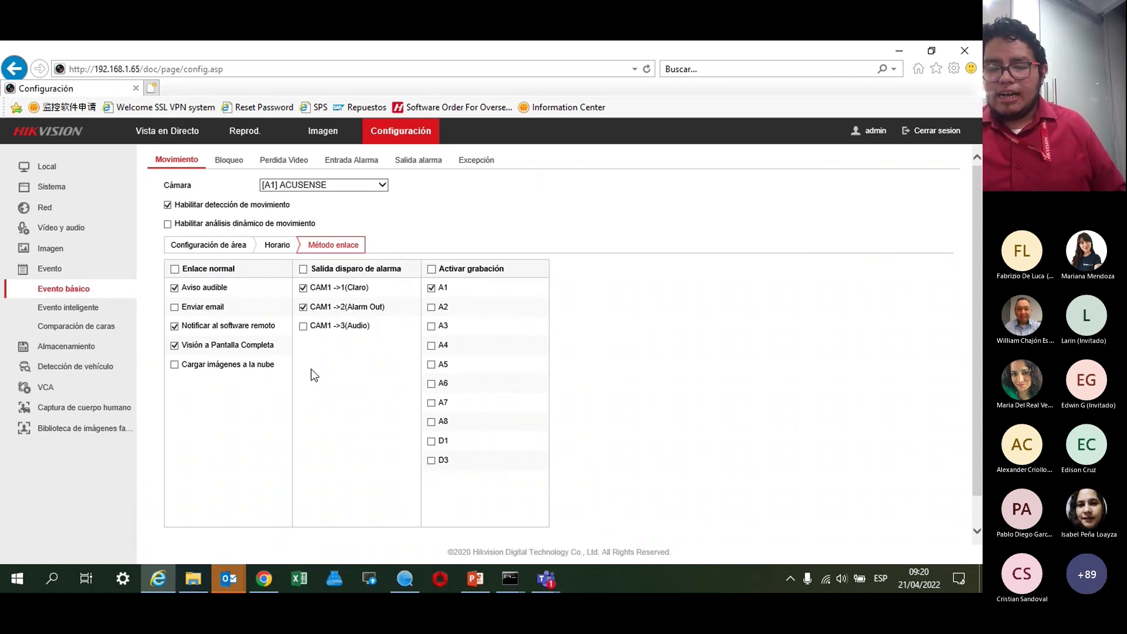
{"action": "scroll", "coordinate": [197, 427], "scroll_direction": "down", "scroll_amount": 1}
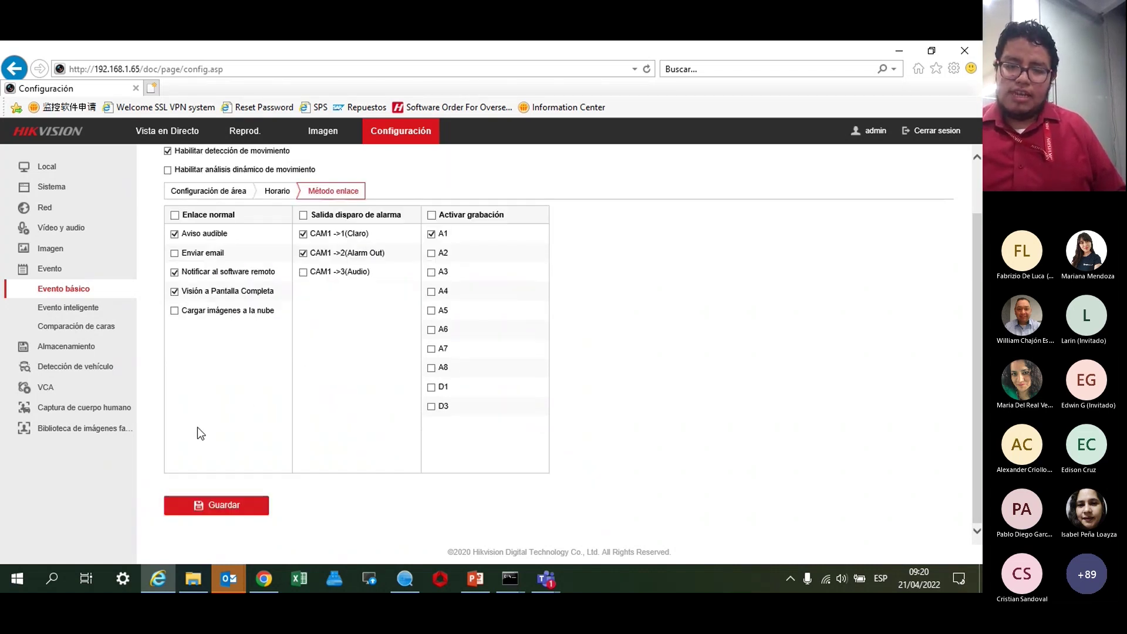
{"action": "scroll", "coordinate": [198, 428], "scroll_direction": "up", "scroll_amount": 1}
{"action": "left_click", "coordinate": [214, 530]}
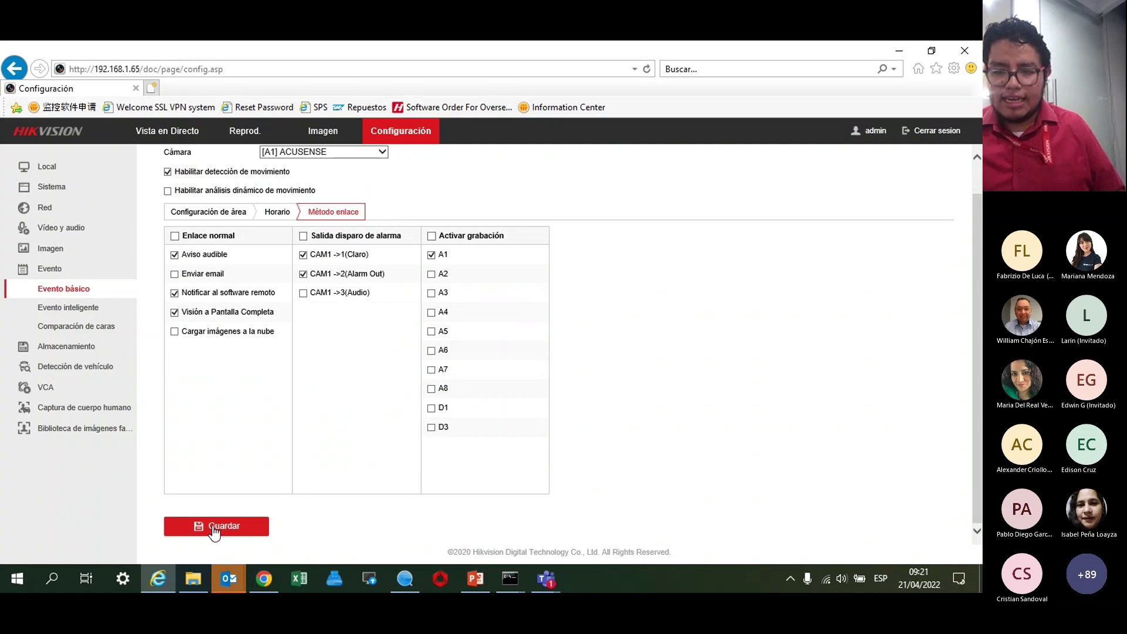
Switch between Método enlace and Configuración de área, ending on the area settings with the preview.
{"action": "left_click", "coordinate": [208, 213]}
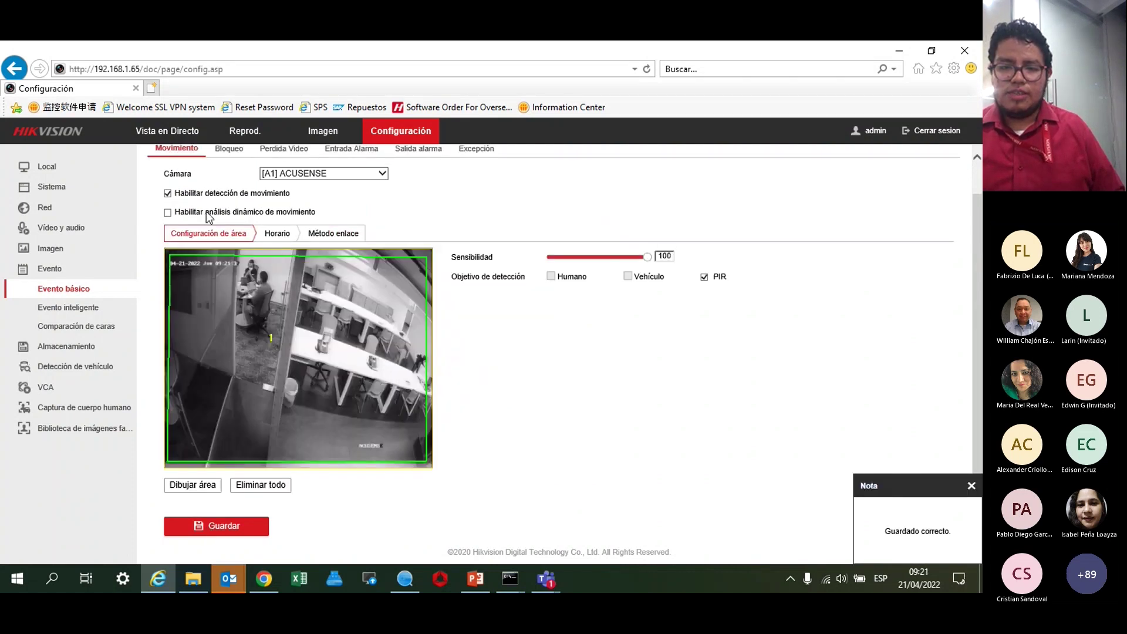
{"action": "left_click", "coordinate": [323, 233]}
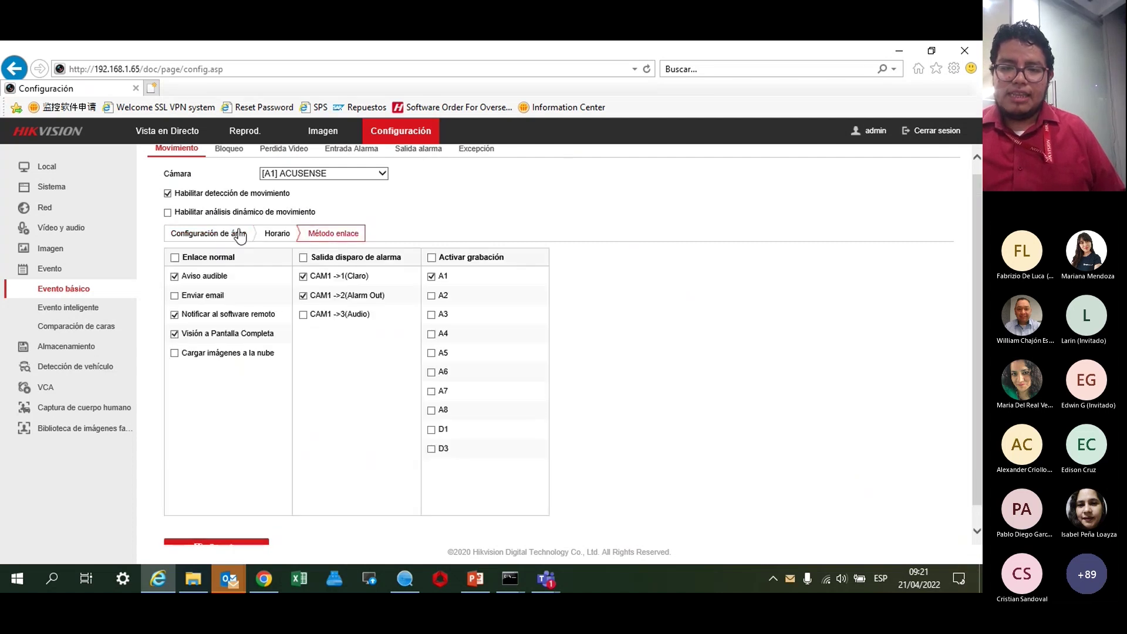
{"action": "left_click", "coordinate": [236, 232]}
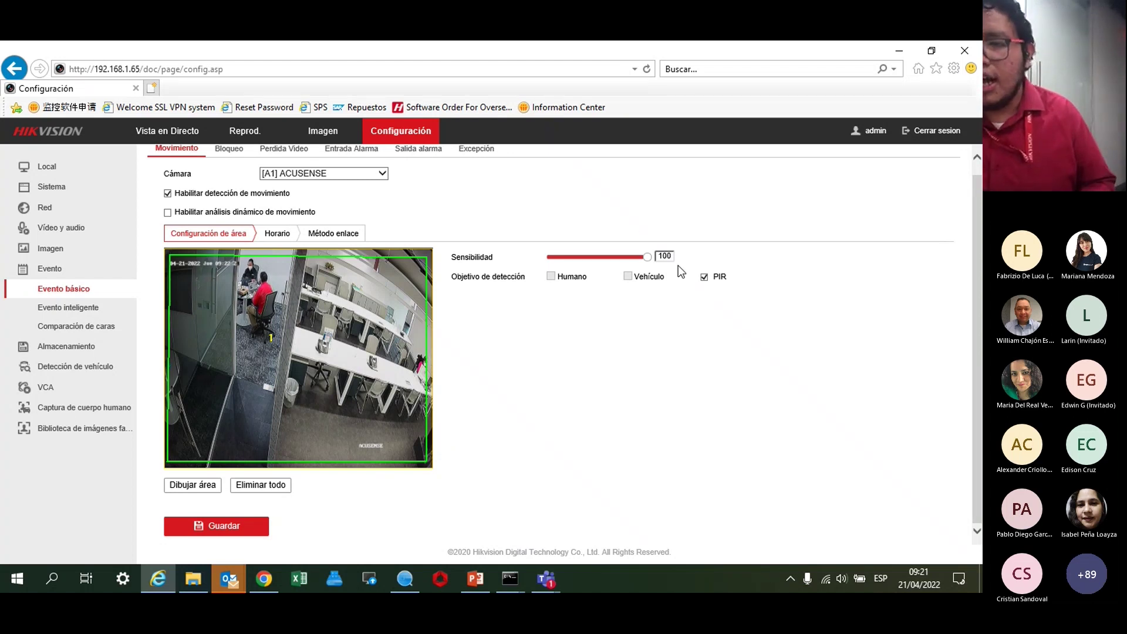
Swap the detection target from PIR to Humano, then view the weekly schedule.
{"action": "left_click", "coordinate": [704, 278]}
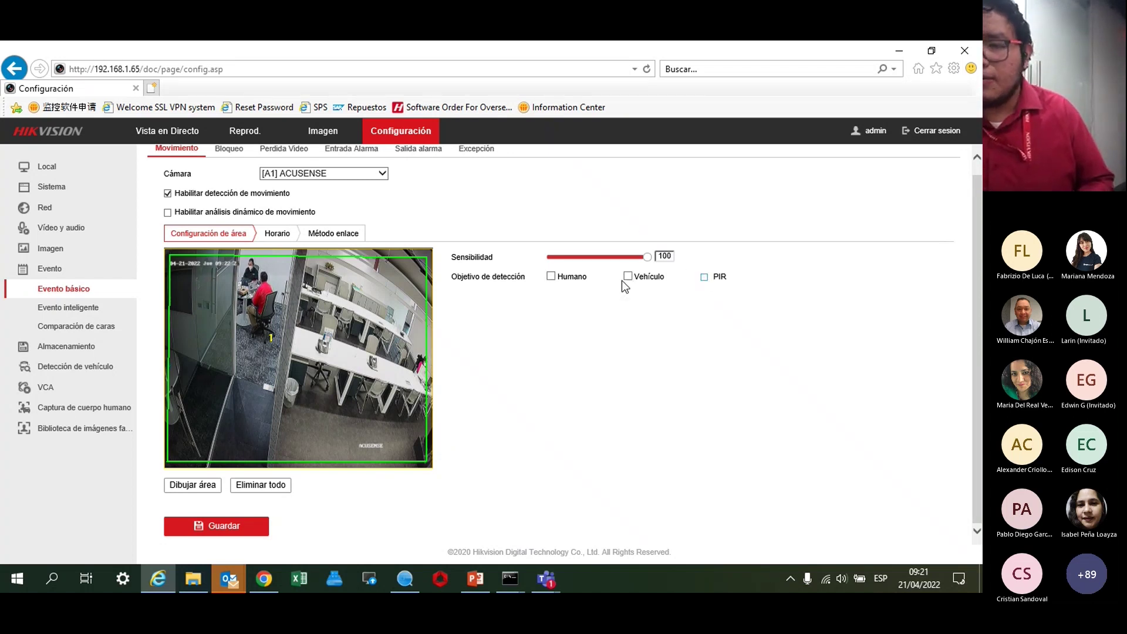
{"action": "left_click", "coordinate": [551, 278]}
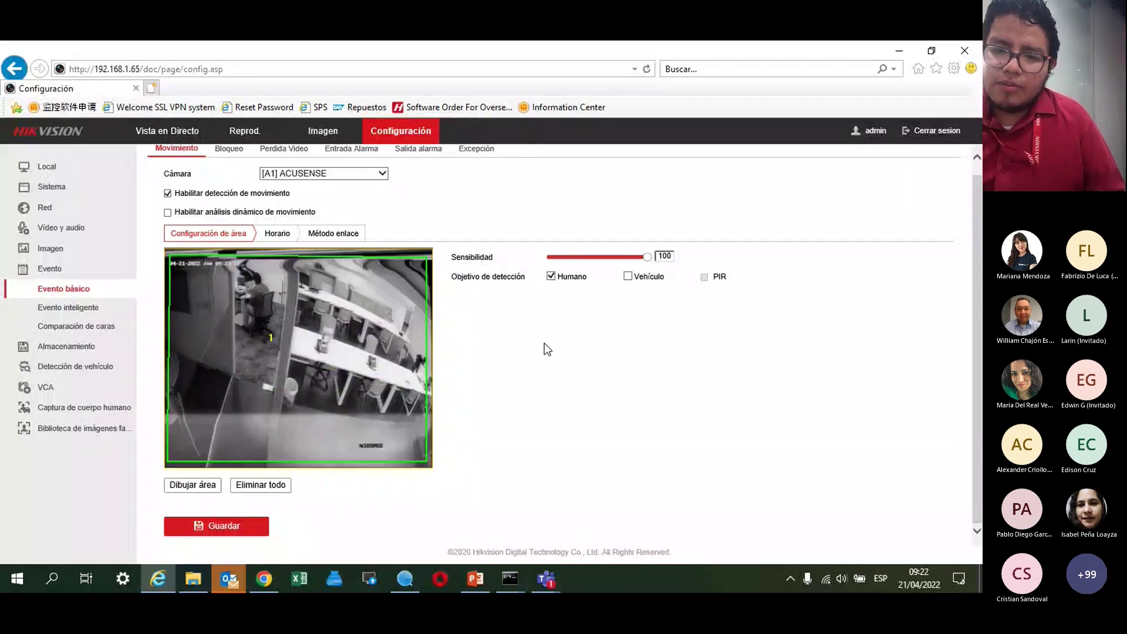
{"action": "left_click", "coordinate": [288, 234]}
{"action": "mouse_move", "coordinate": [236, 299]}
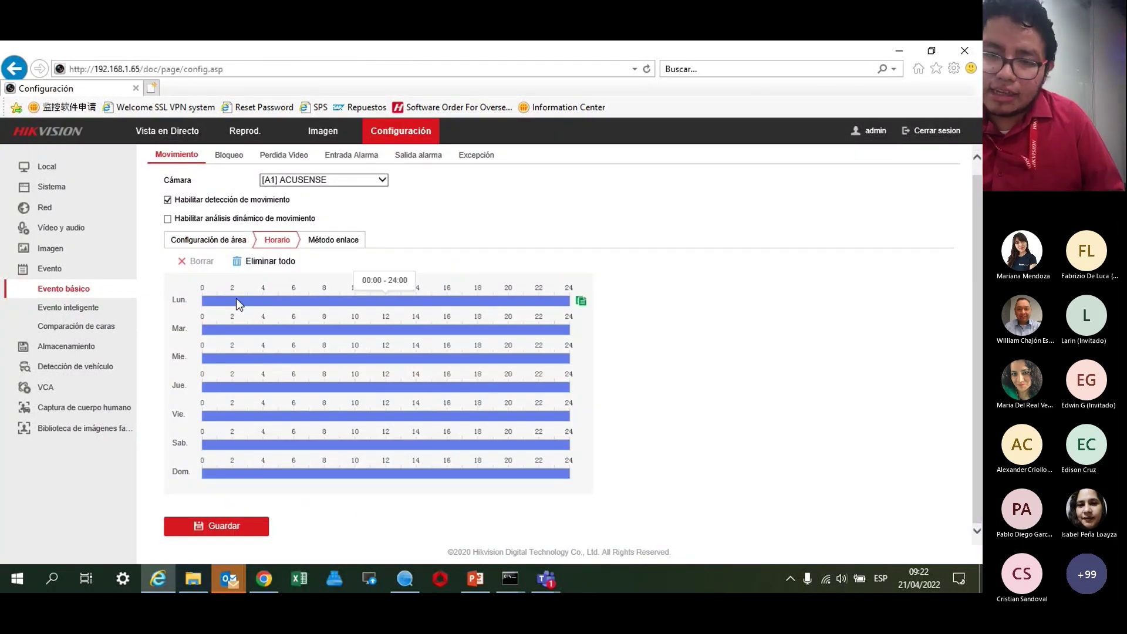
{"action": "left_click", "coordinate": [209, 240]}
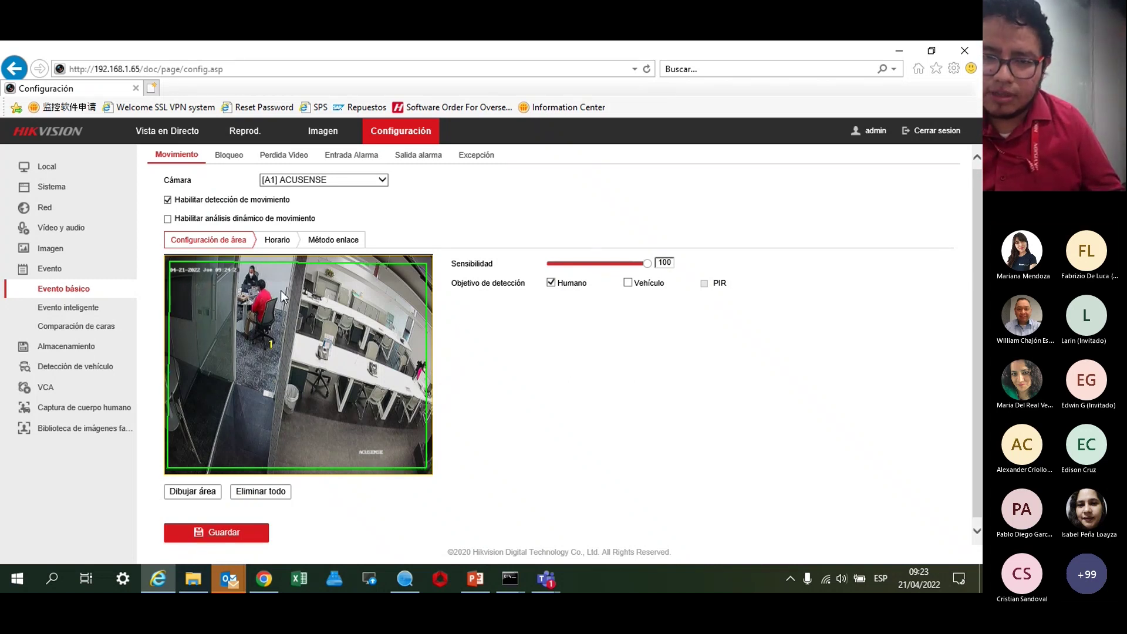
Save motion detection at sensitivity 100 targeting Humano, then view the weekly schedule.
{"action": "left_click", "coordinate": [213, 535]}
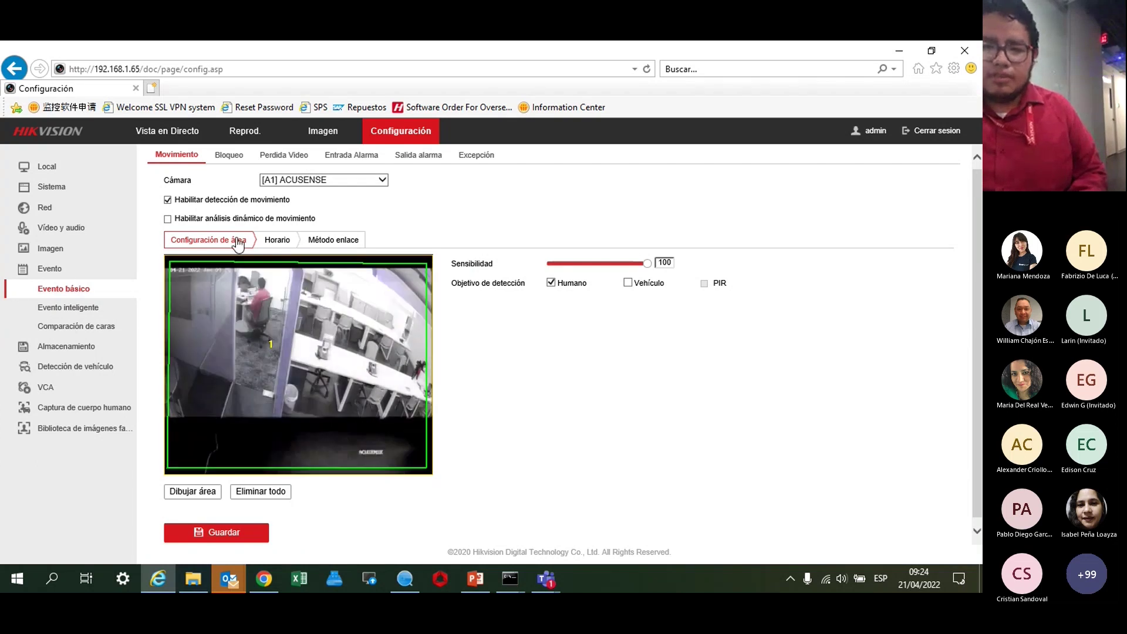
{"action": "left_click", "coordinate": [270, 250]}
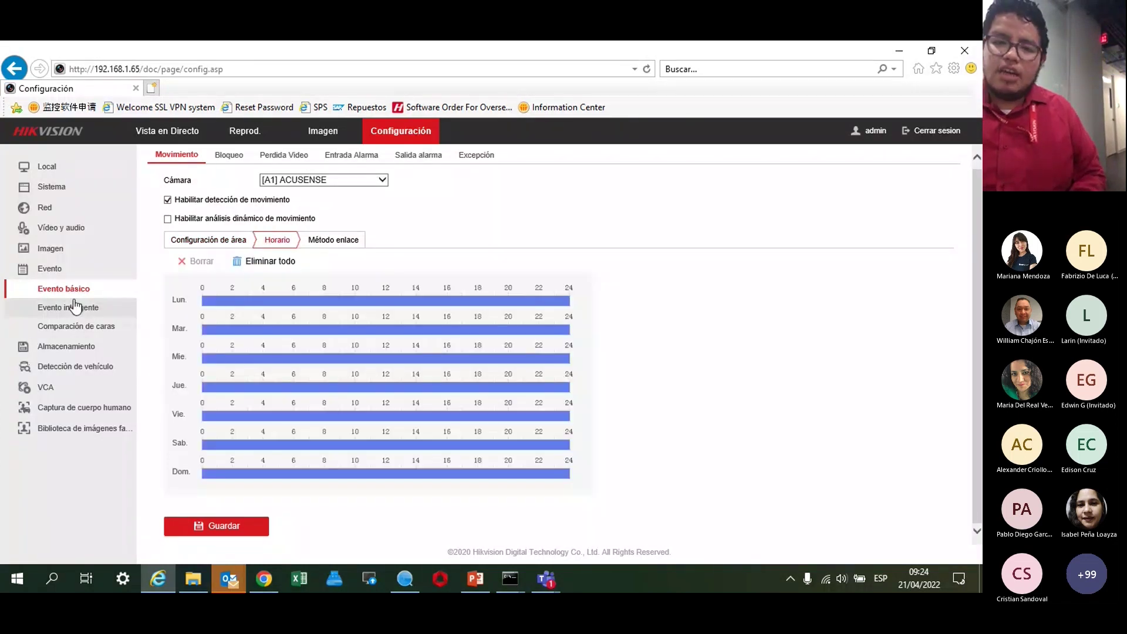
Review the linkage actions and area settings tabs for the ACUSENSE motion event.
{"action": "left_click", "coordinate": [334, 245]}
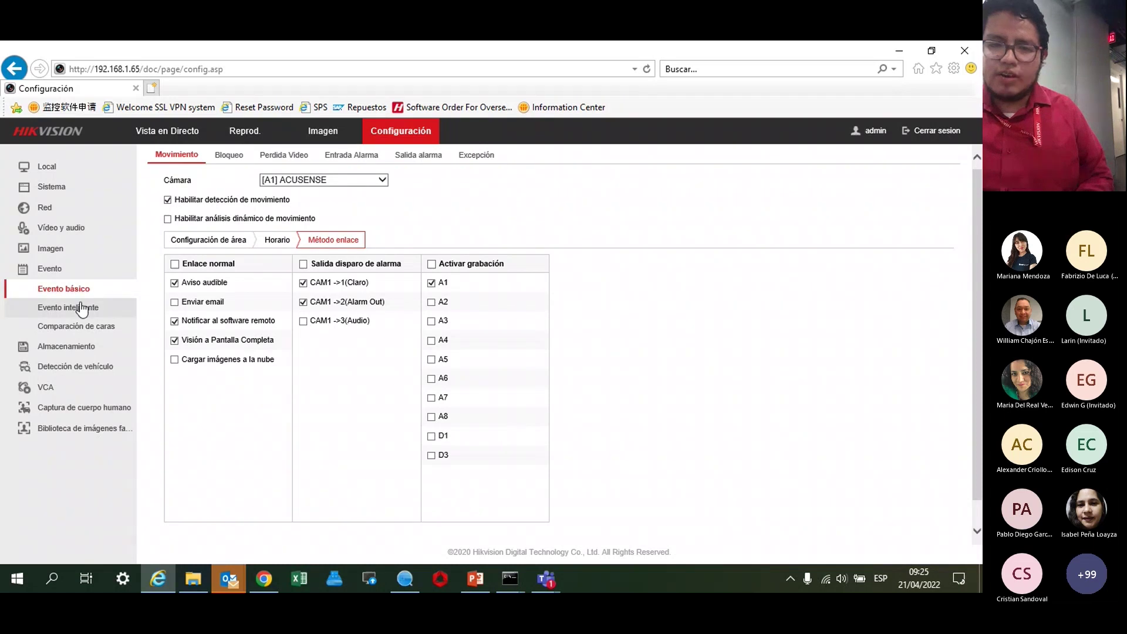
{"action": "left_click", "coordinate": [207, 241]}
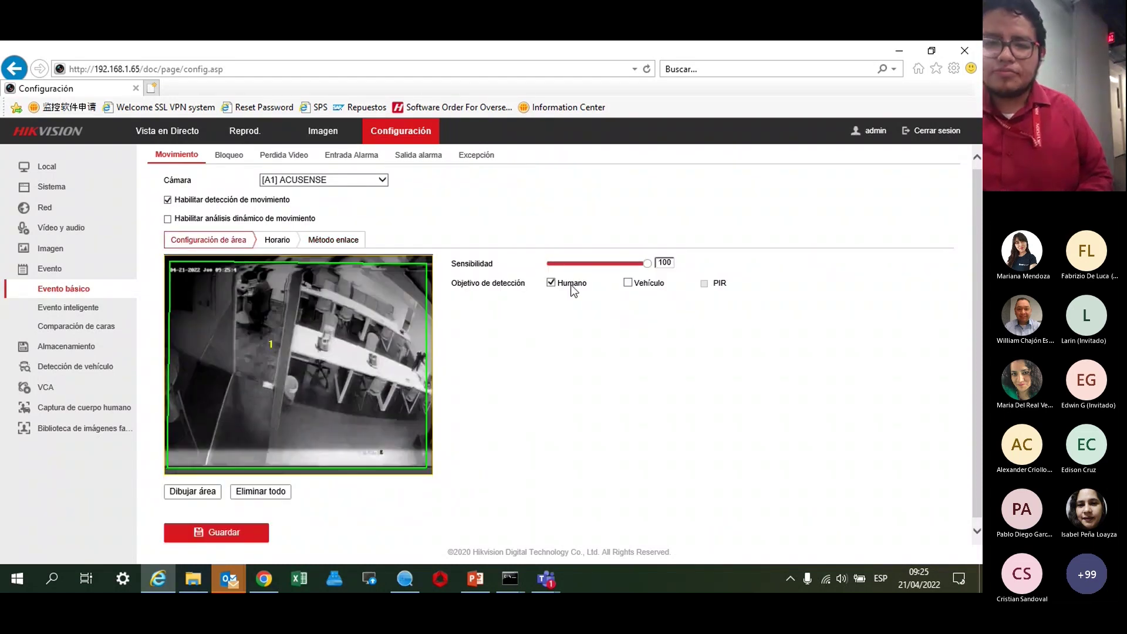
{"action": "left_click", "coordinate": [333, 239]}
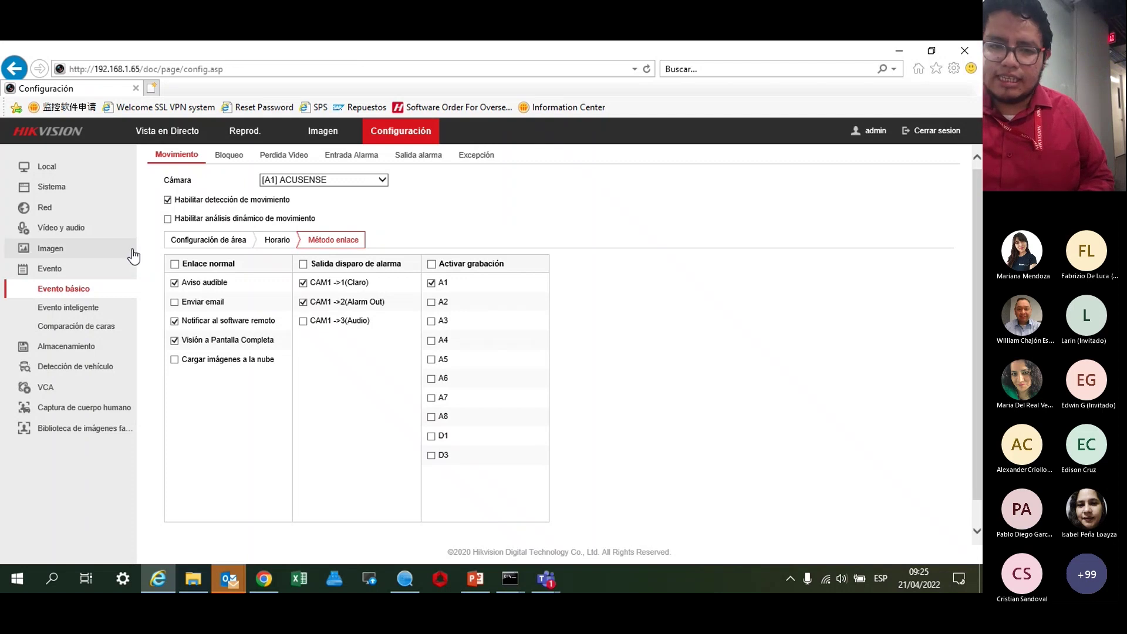
{"action": "left_click", "coordinate": [227, 242]}
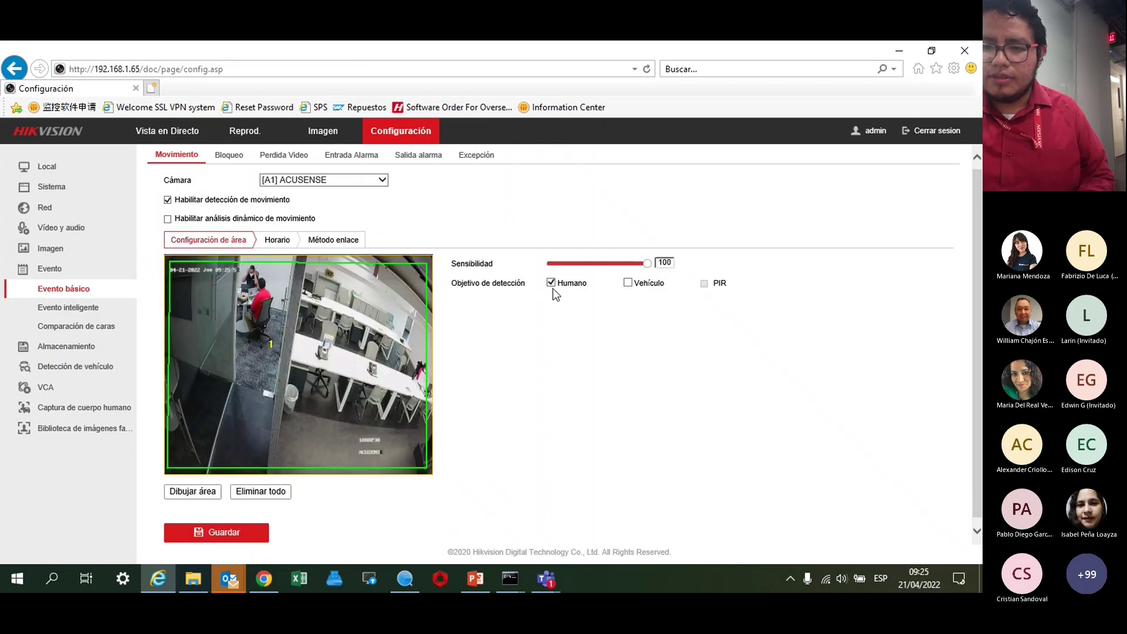
Add Vehículo as a second detection target, save, and return to Vista en Directo.
{"action": "left_click", "coordinate": [628, 283]}
{"action": "left_click", "coordinate": [256, 532]}
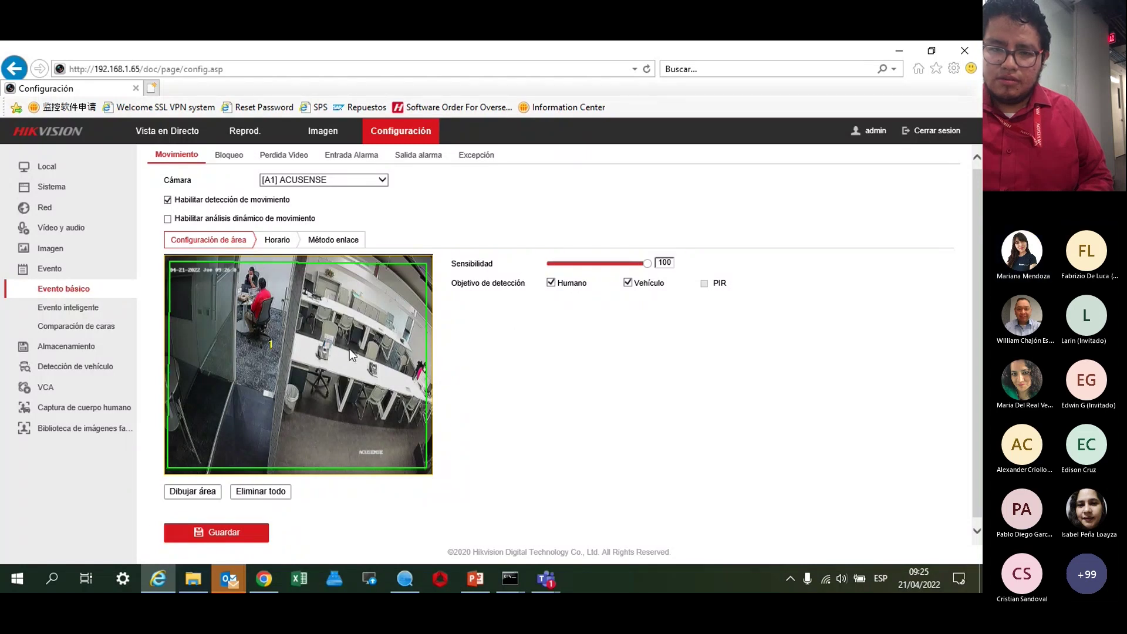
{"action": "left_click", "coordinate": [168, 131]}
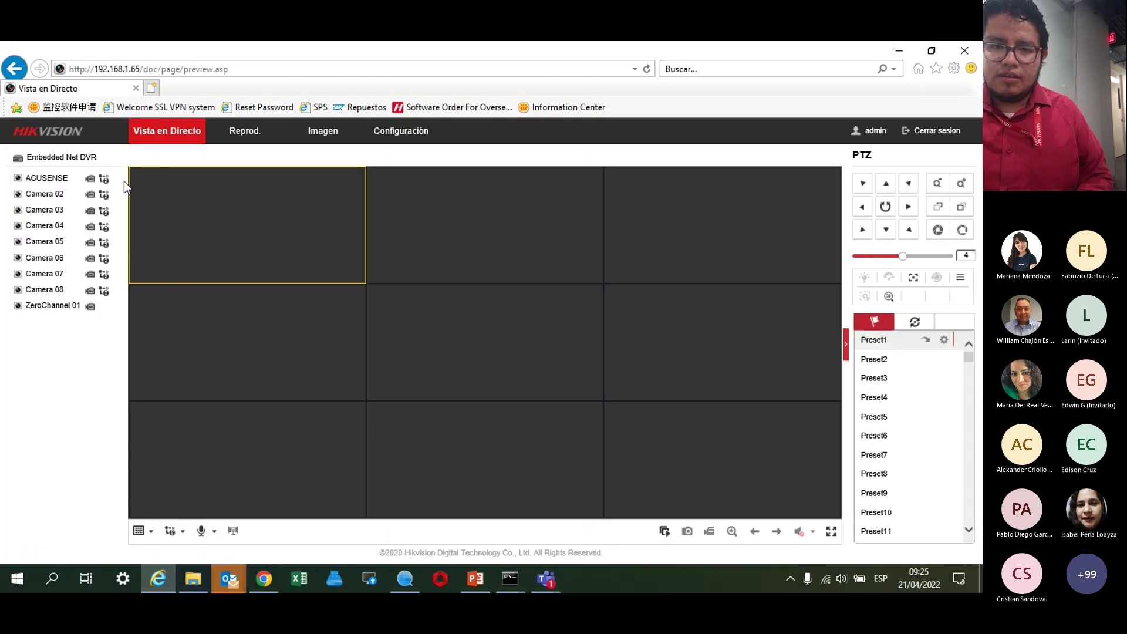
Start the ACUSENSE camera's live feed and show it alone in a 1x1 layout.
{"action": "double_click", "coordinate": [46, 179]}
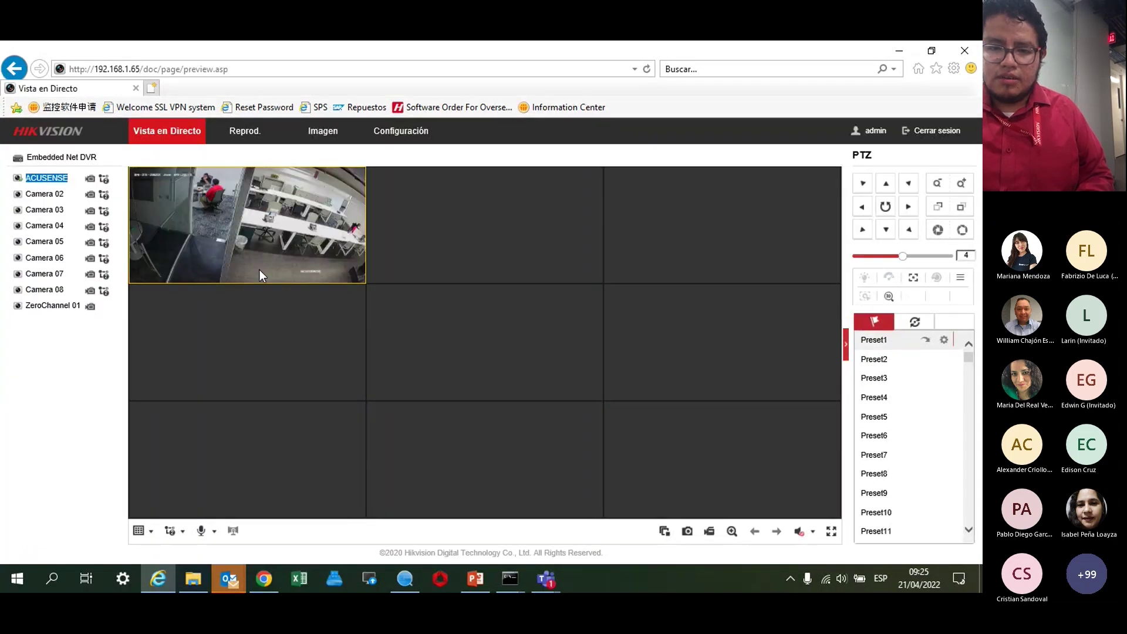
{"action": "left_click", "coordinate": [140, 531]}
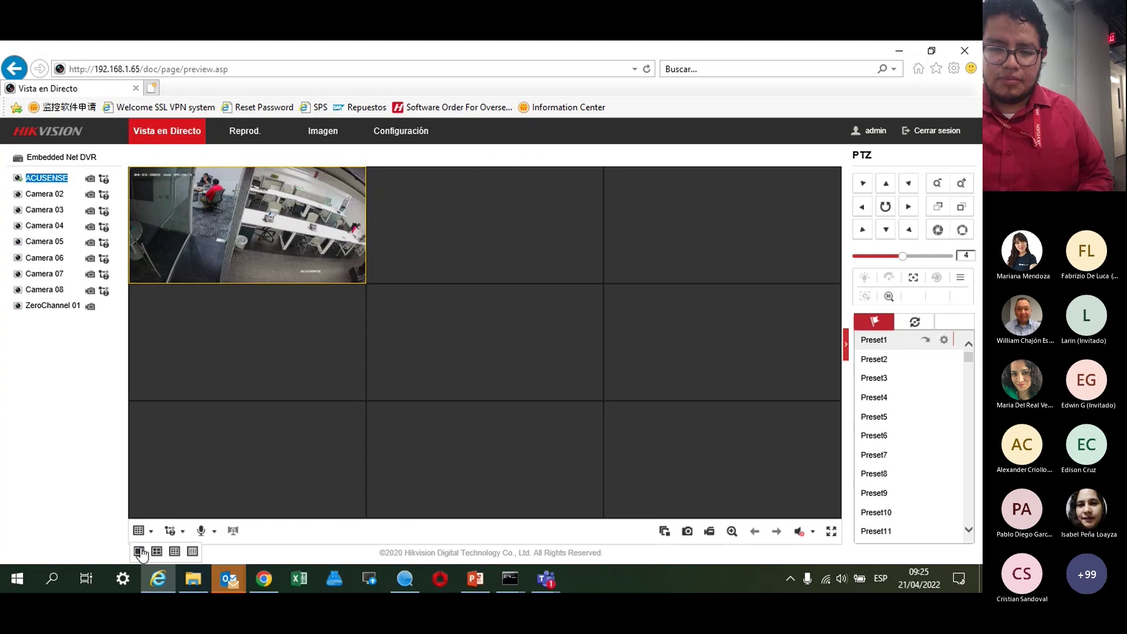
{"action": "left_click", "coordinate": [138, 551]}
{"action": "left_click", "coordinate": [86, 478]}
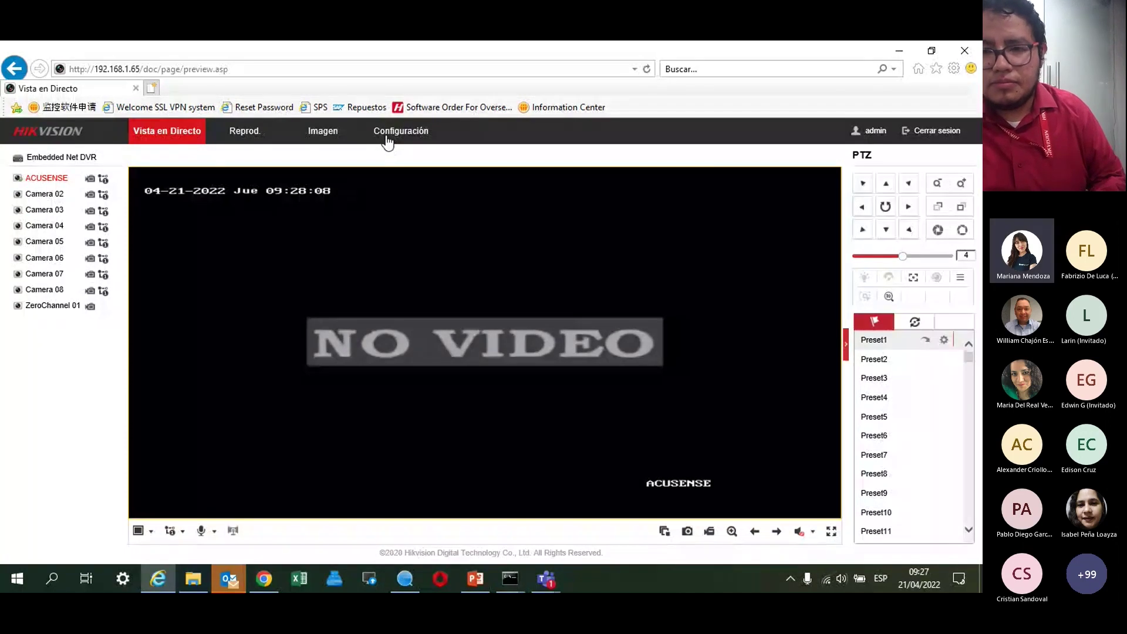
Back in configuration, review the ACUSENSE motion schedule, then return to its area settings.
{"action": "left_click", "coordinate": [386, 136]}
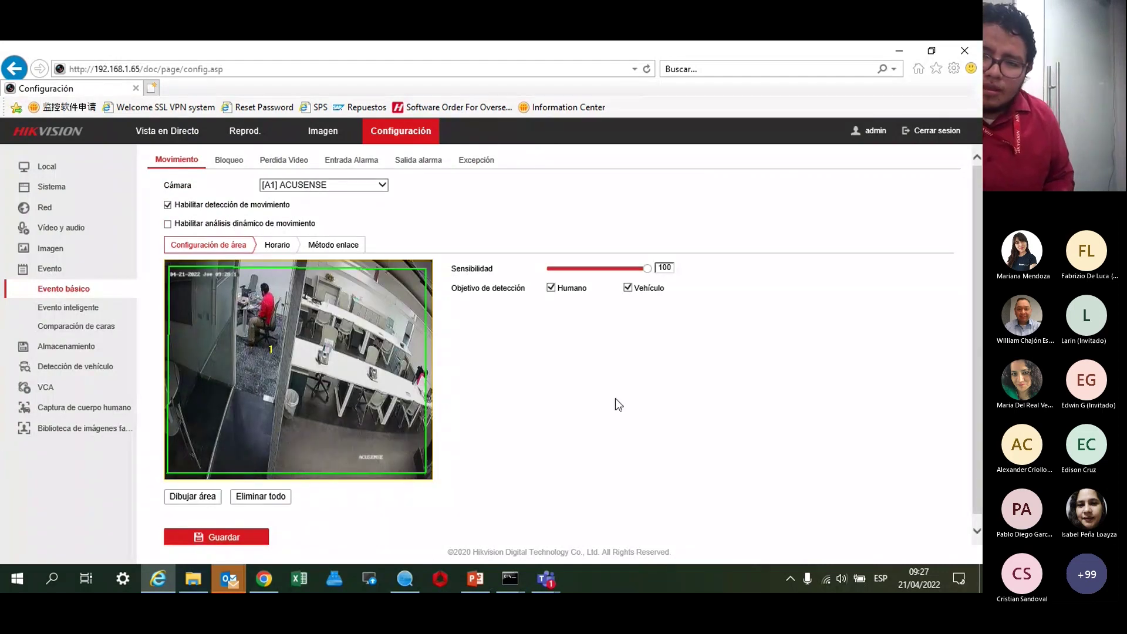
{"action": "left_click", "coordinate": [277, 247]}
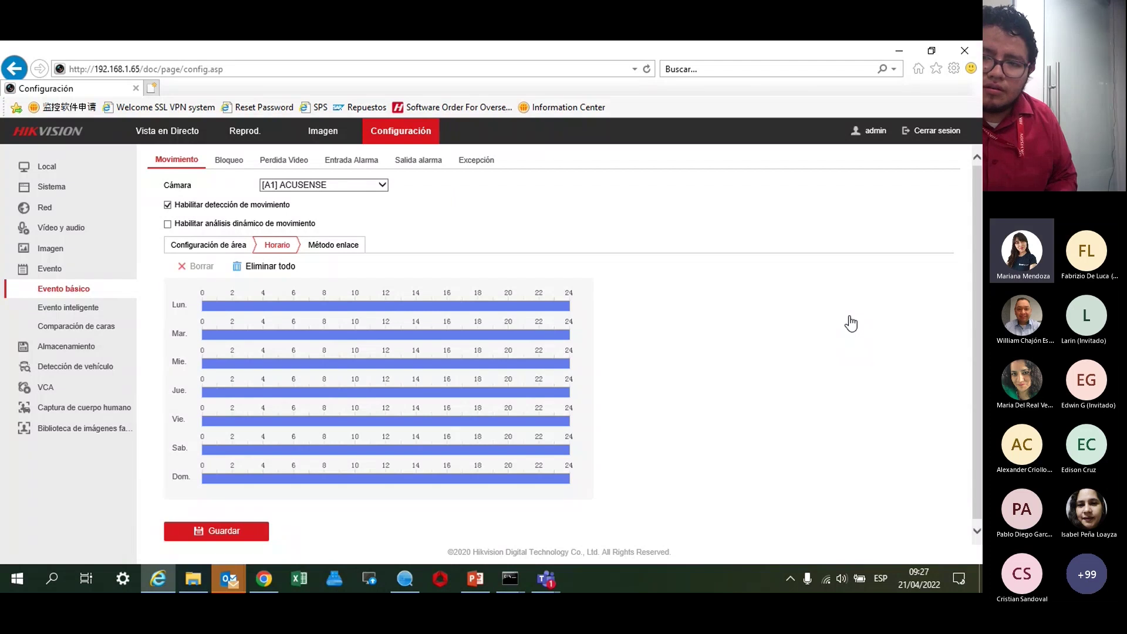
{"action": "left_click", "coordinate": [196, 245]}
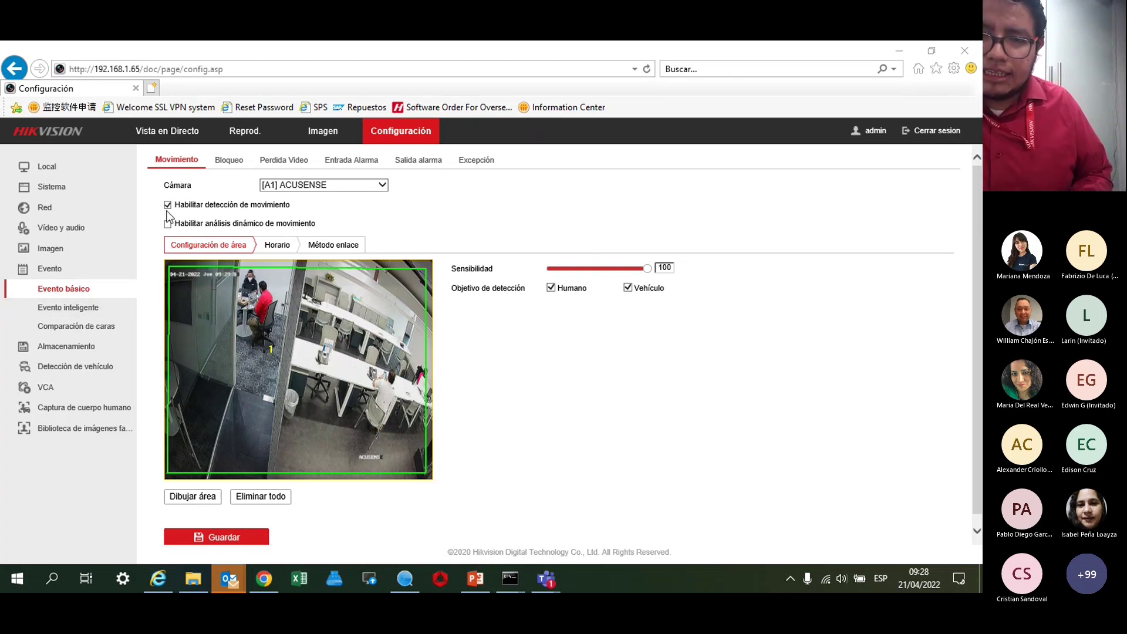
Look over the intrusion and line crossing smart event pages, then return to basic motion detection.
{"action": "left_click", "coordinate": [70, 309]}
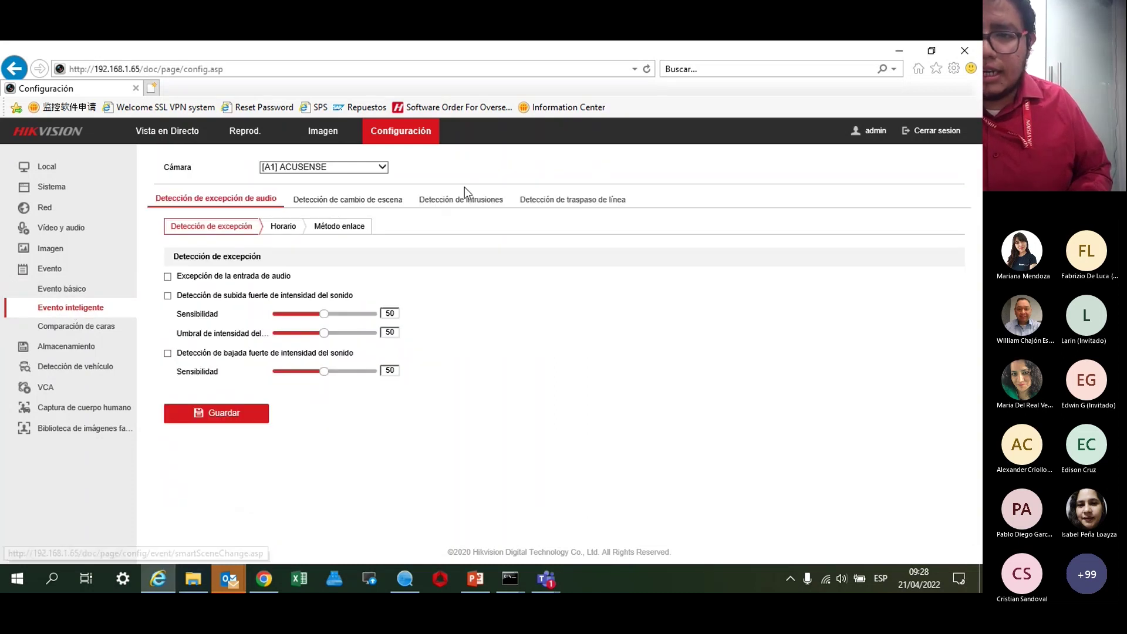
{"action": "left_click", "coordinate": [463, 200]}
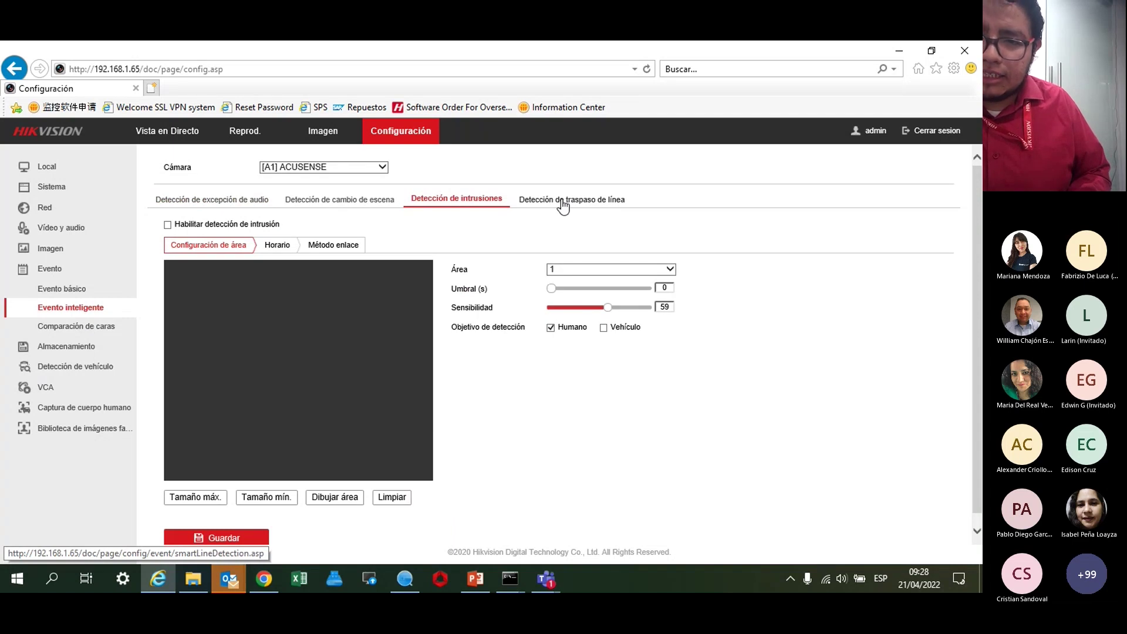
{"action": "left_click", "coordinate": [562, 203]}
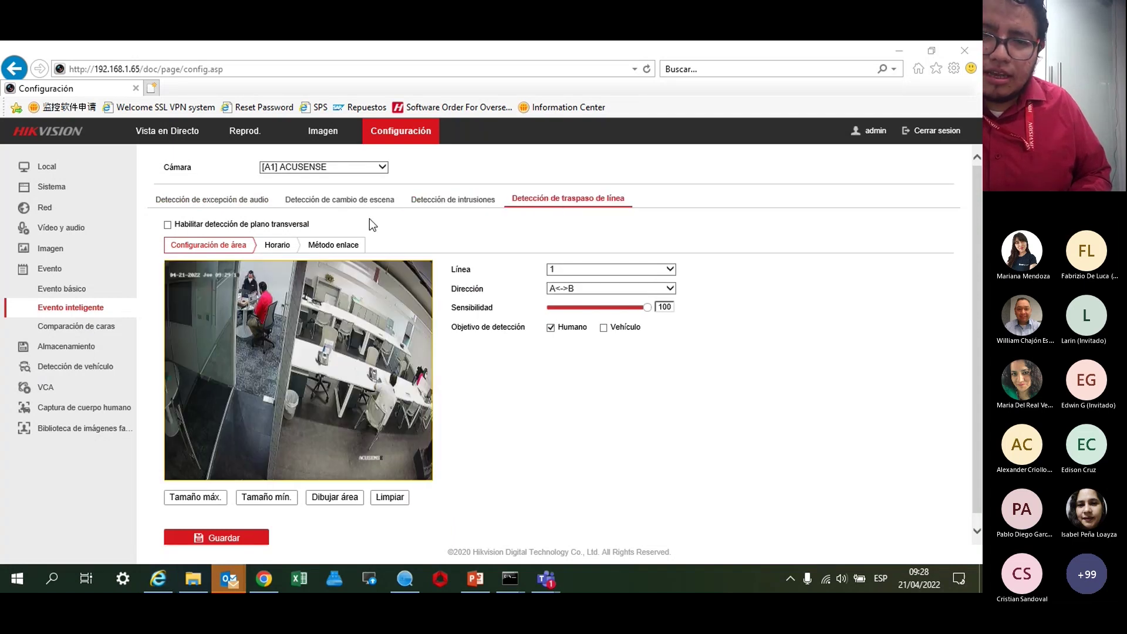
{"action": "left_click", "coordinate": [91, 290]}
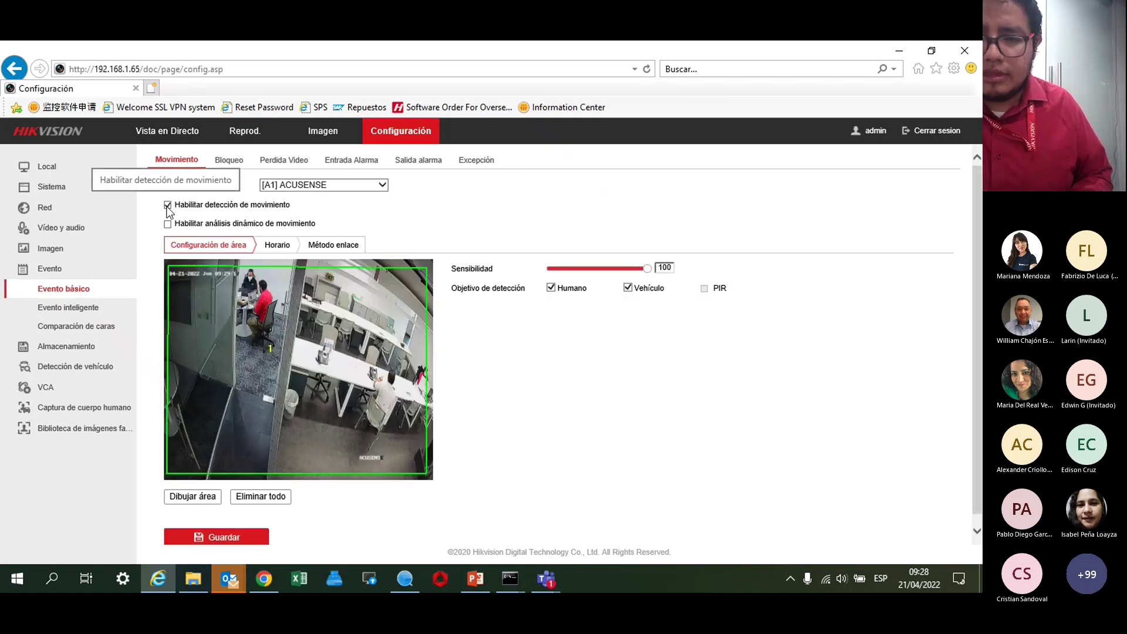
Turn off ACUSENSE motion detection, save, and go to the smart event settings.
{"action": "left_click", "coordinate": [168, 206]}
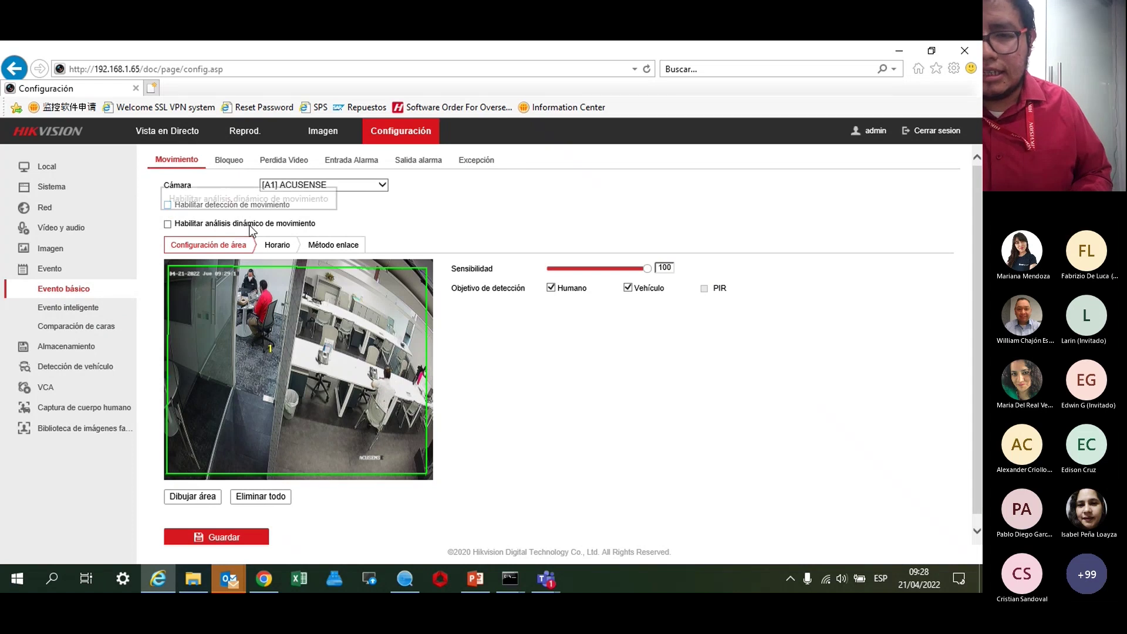
{"action": "left_click", "coordinate": [214, 539]}
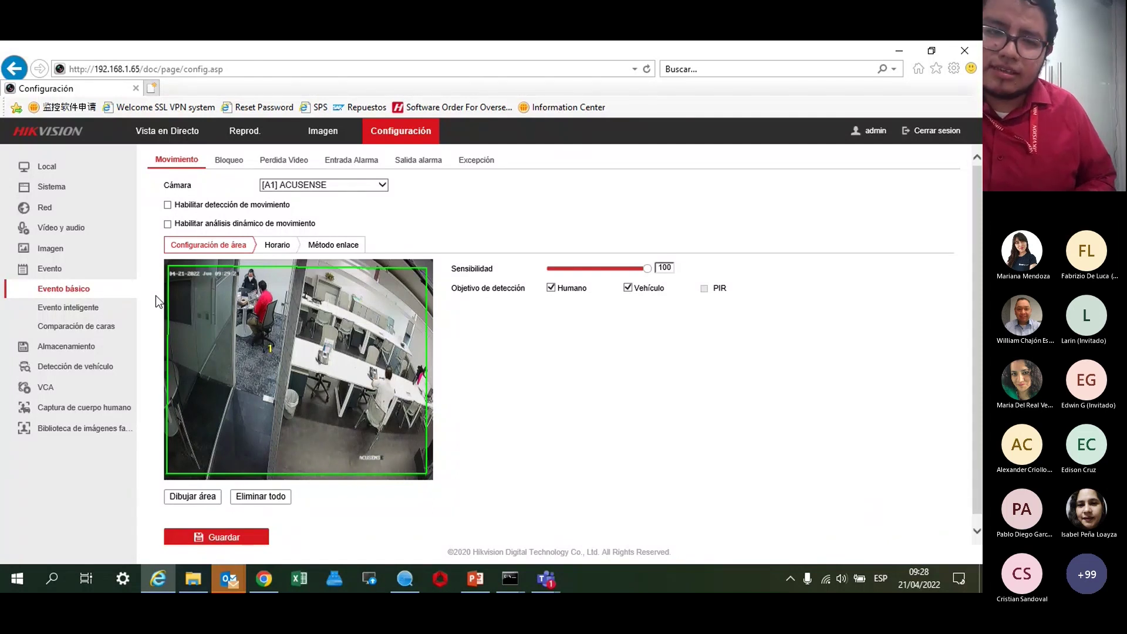
{"action": "left_click", "coordinate": [55, 311]}
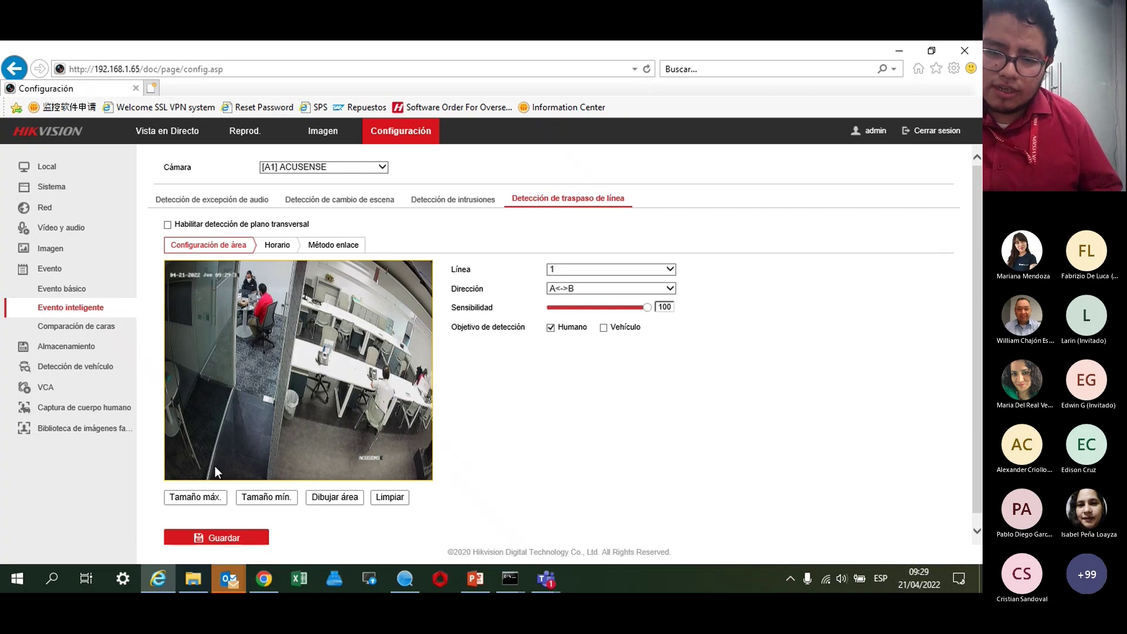
Draw crossing line 1 angled across the floor at the image's left and save.
{"action": "left_click", "coordinate": [339, 508]}
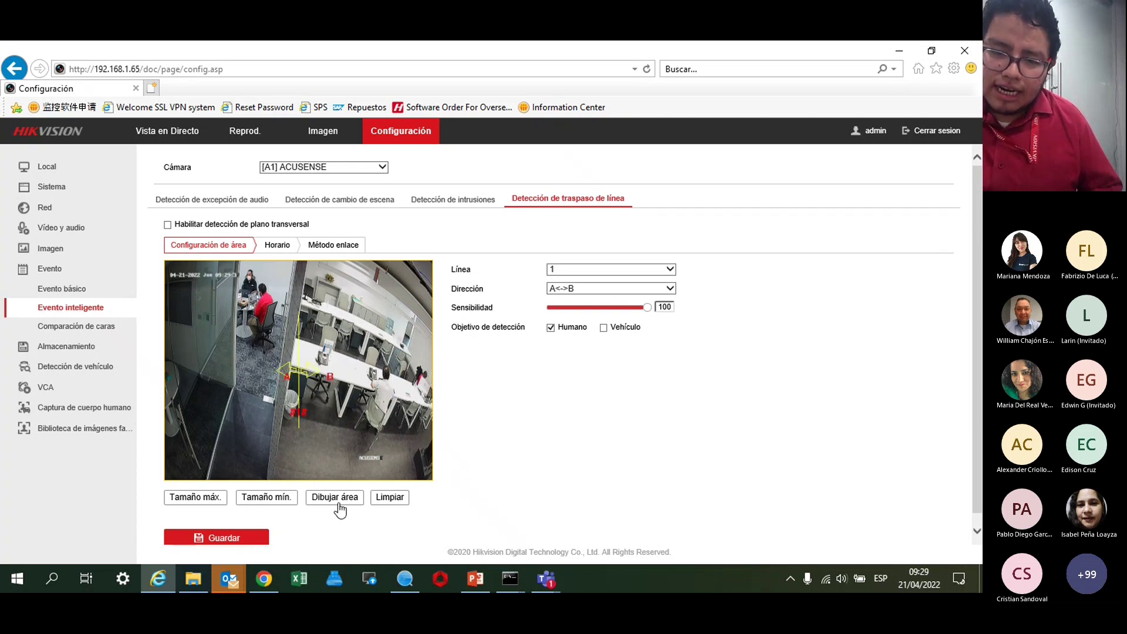
{"action": "left_click_drag", "start_coordinate": [297, 332], "coordinate": [201, 374]}
{"action": "left_click_drag", "start_coordinate": [222, 447], "coordinate": [273, 404]}
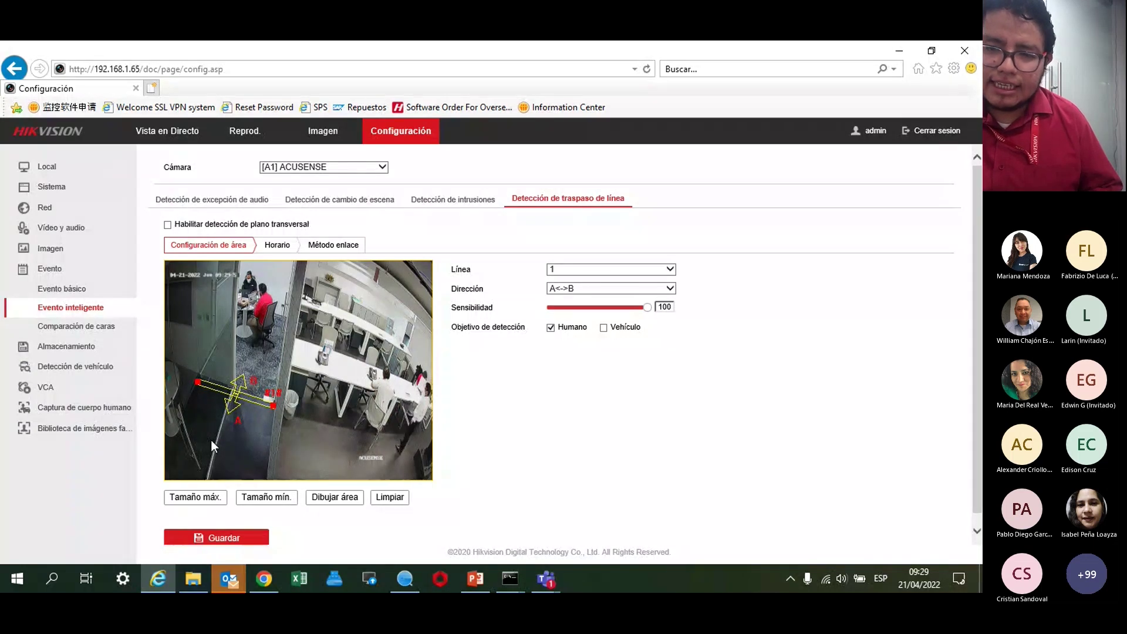
{"action": "left_click", "coordinate": [219, 538]}
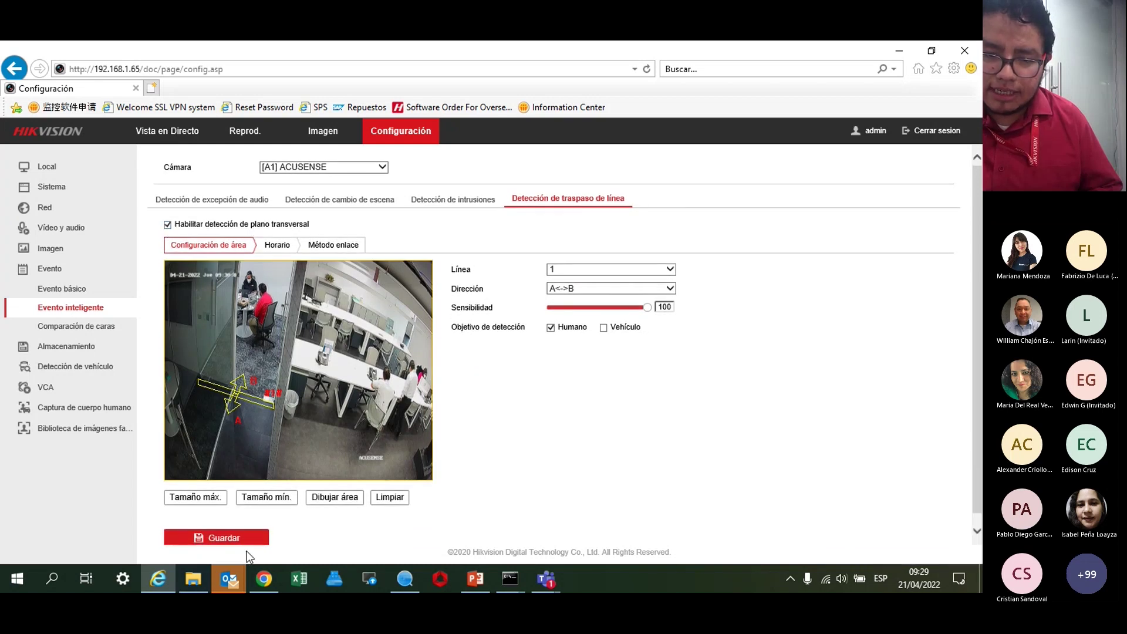
{"action": "left_click", "coordinate": [225, 541]}
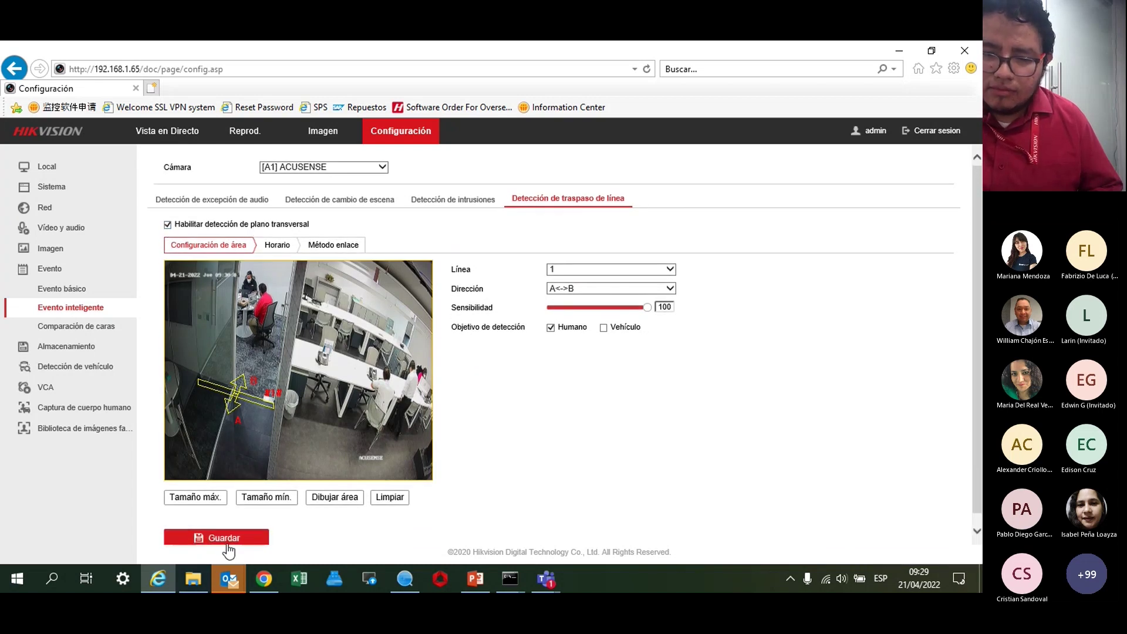
{"action": "left_click", "coordinate": [218, 543]}
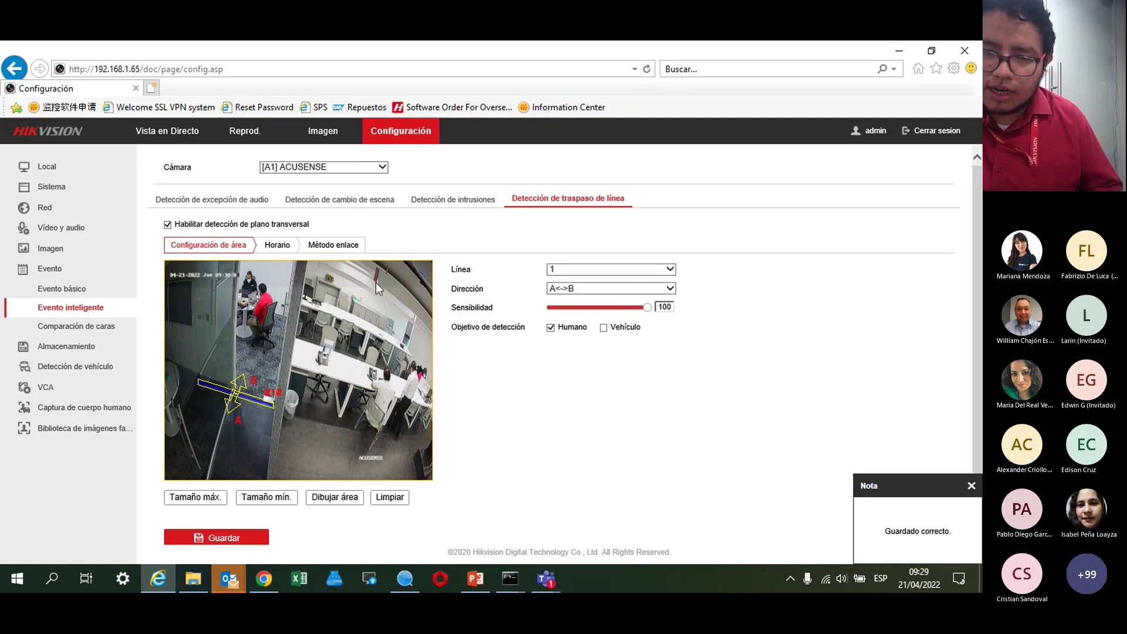
Save line crossing linkage: audible warning, remote notification, alarm outputs 1–2, recording on A1.
{"action": "left_click", "coordinate": [285, 247]}
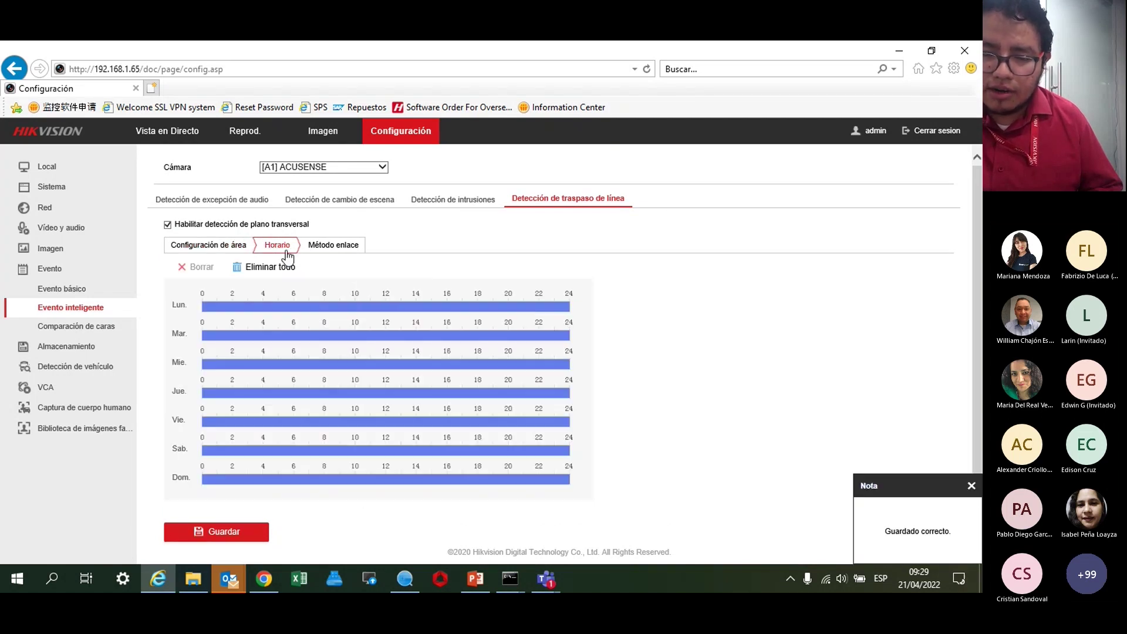
{"action": "left_click", "coordinate": [330, 247]}
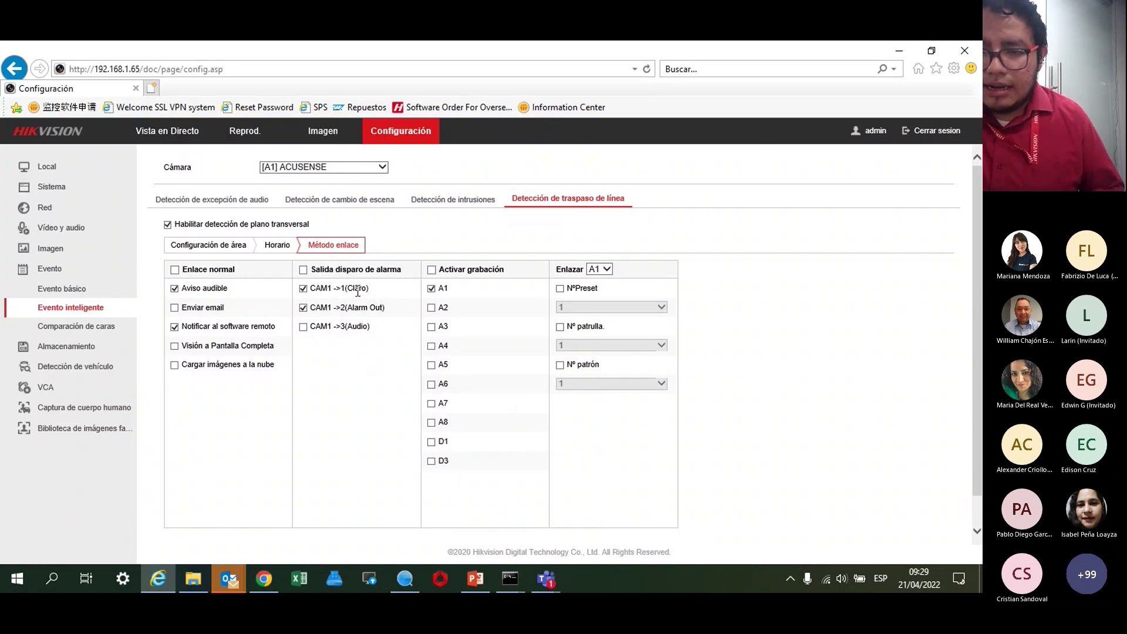
{"action": "left_click", "coordinate": [322, 306]}
{"action": "scroll", "coordinate": [315, 361], "scroll_direction": "down", "scroll_amount": 1}
{"action": "left_click", "coordinate": [200, 527]}
{"action": "scroll", "coordinate": [262, 468], "scroll_direction": "up", "scroll_amount": 1}
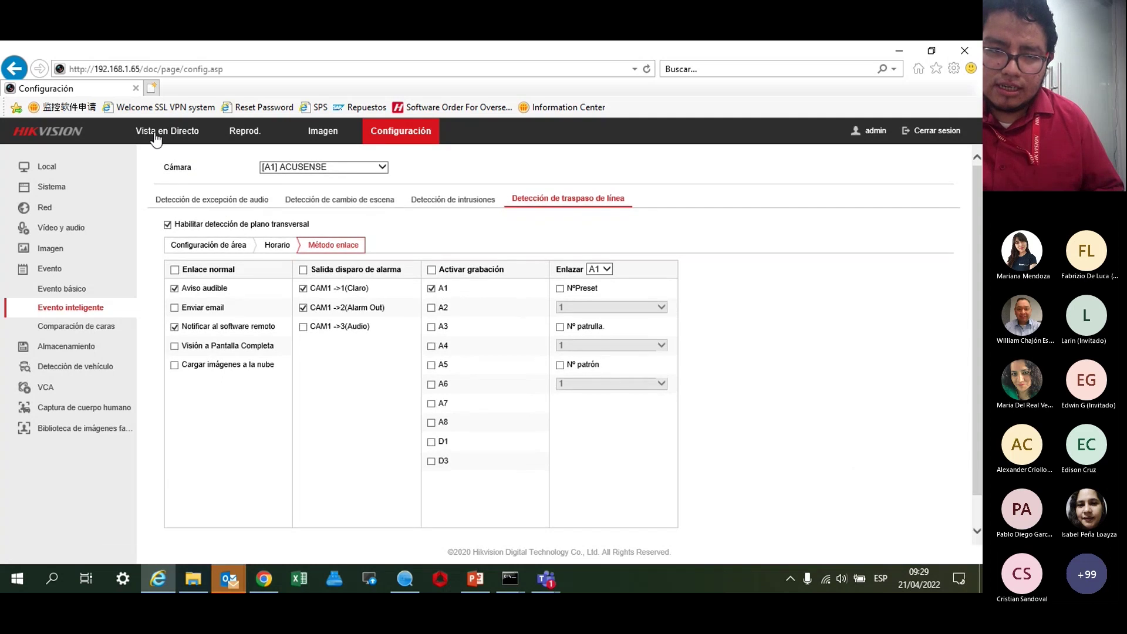
{"action": "left_click", "coordinate": [209, 246]}
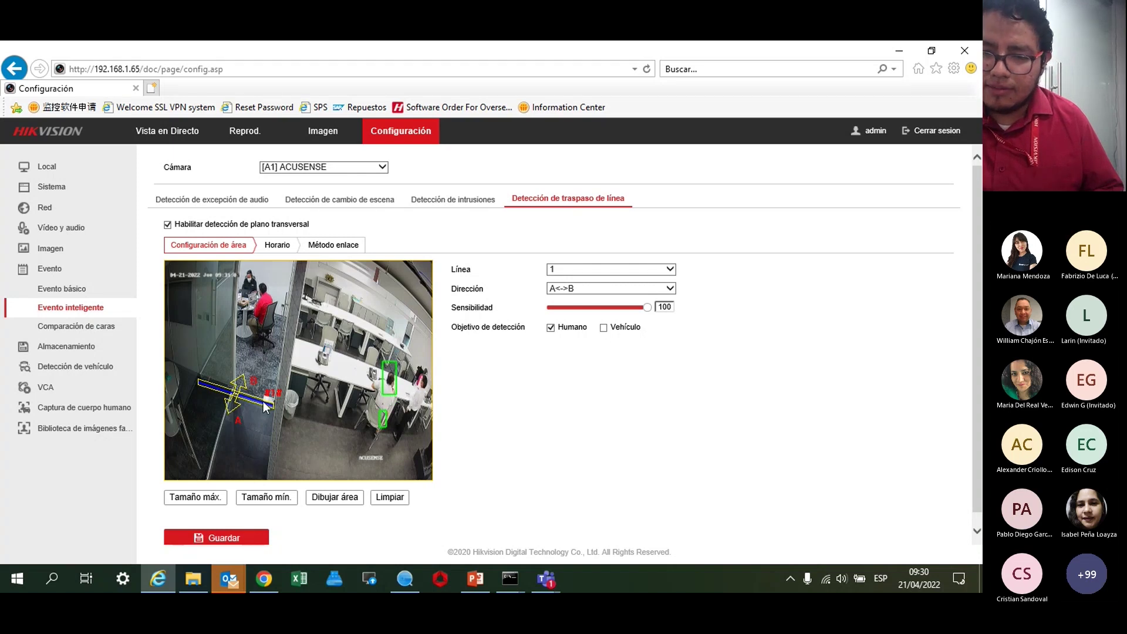
Re-save Línea 1 area settings (A<->B, sensitivity 100, Humano) and dismiss the confirmation note.
{"action": "left_click", "coordinate": [216, 539]}
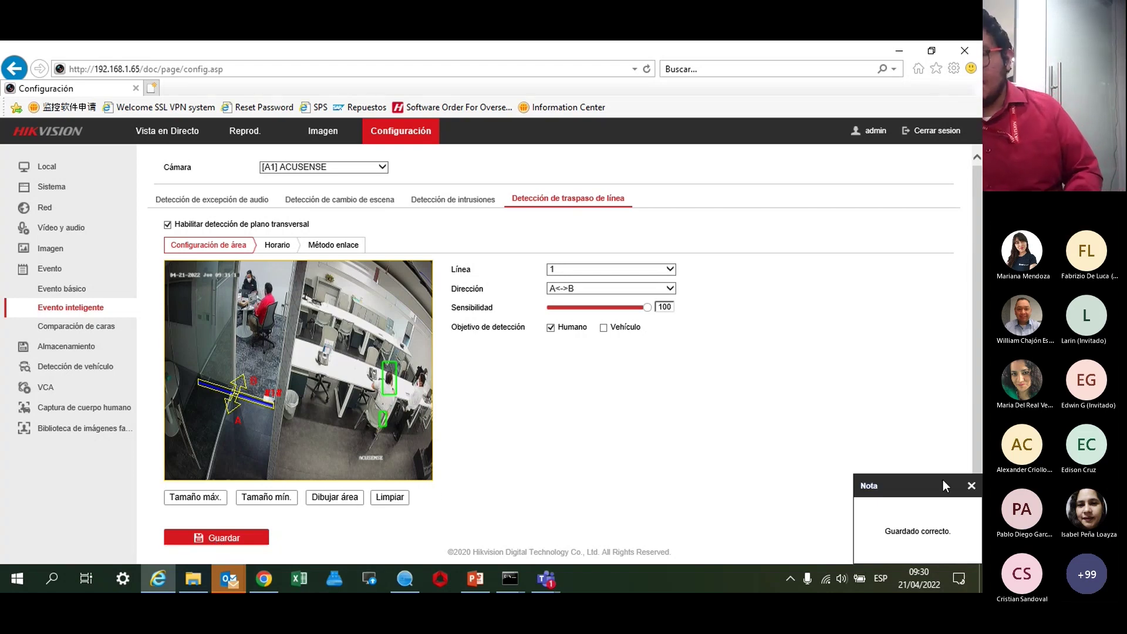
{"action": "left_click", "coordinate": [973, 484]}
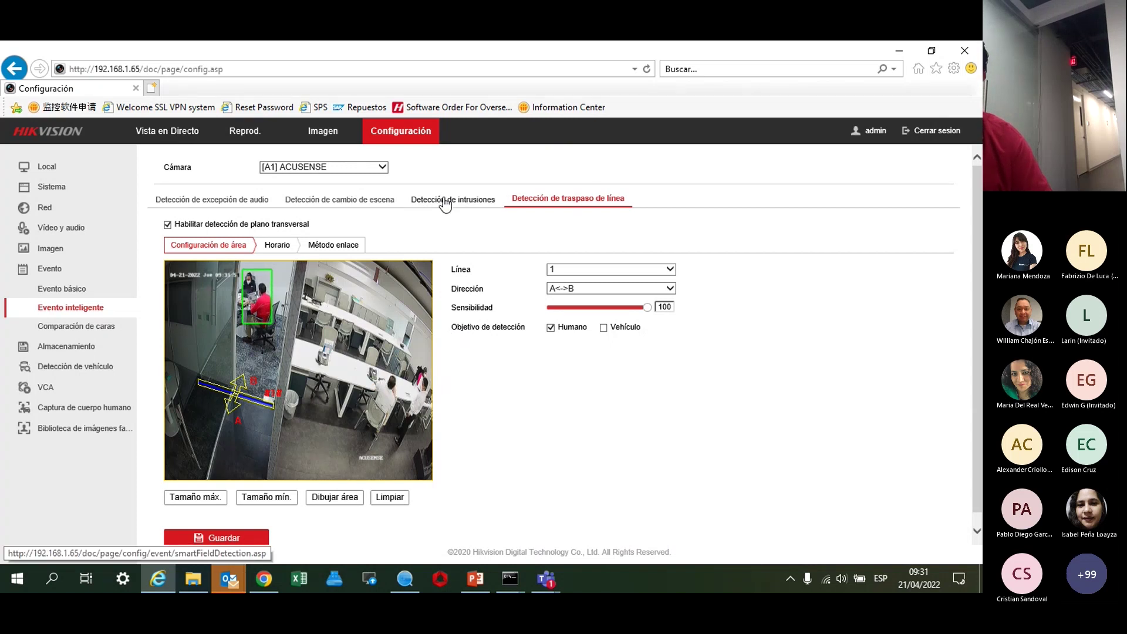
Disable line crossing detection and move to the intrusion detection settings.
{"action": "left_click", "coordinate": [168, 225]}
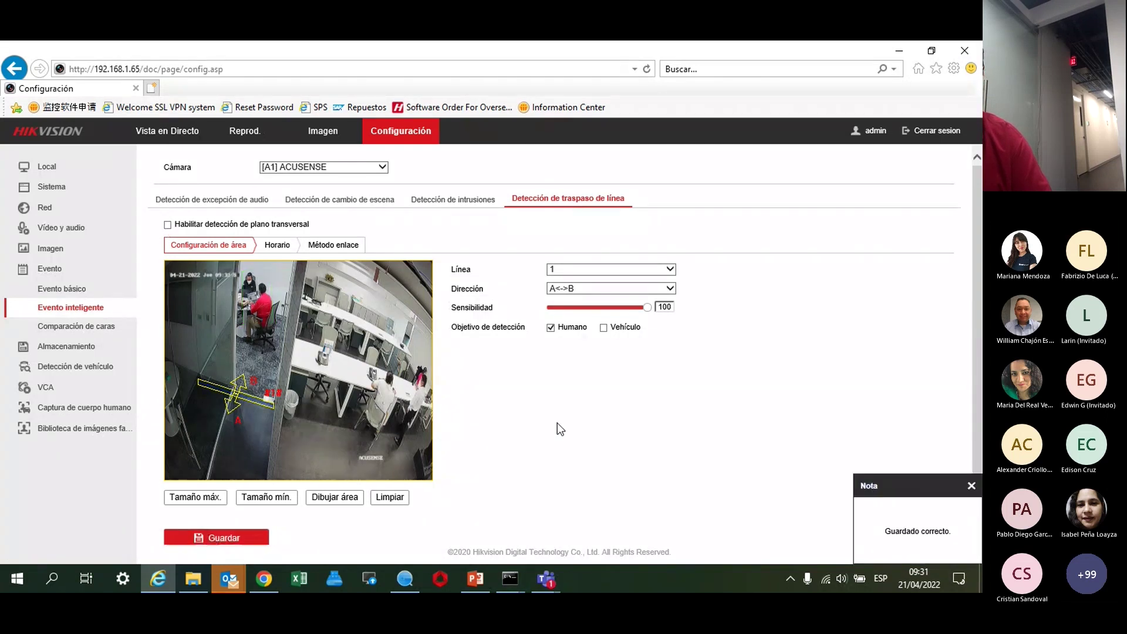
{"action": "left_click", "coordinate": [481, 202]}
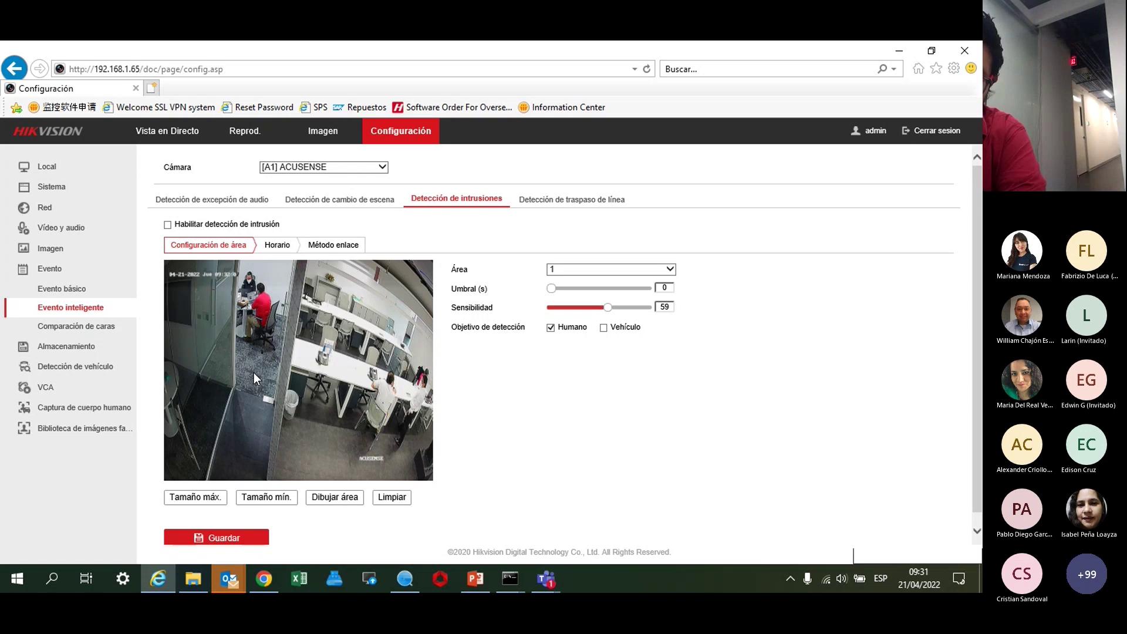
Enable intrusion detection with four-sided Área 1 over the lower-left floor, targeting Humano and Vehículo.
{"action": "left_click", "coordinate": [228, 225]}
{"action": "left_click", "coordinate": [332, 497]}
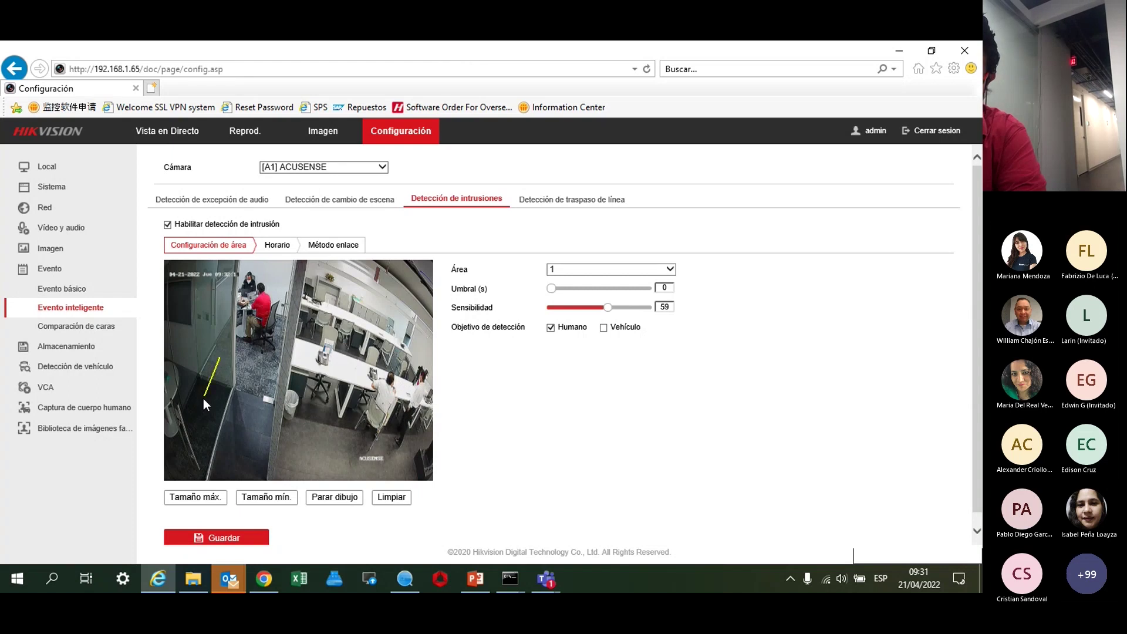
{"action": "left_click", "coordinate": [178, 429]}
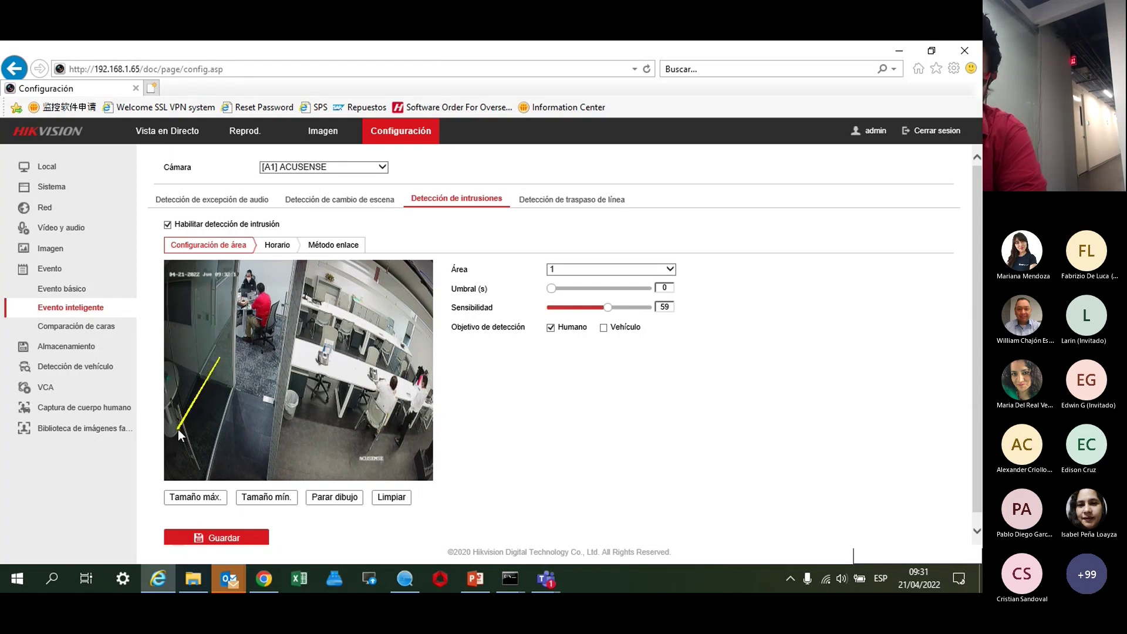
{"action": "left_click", "coordinate": [271, 478]}
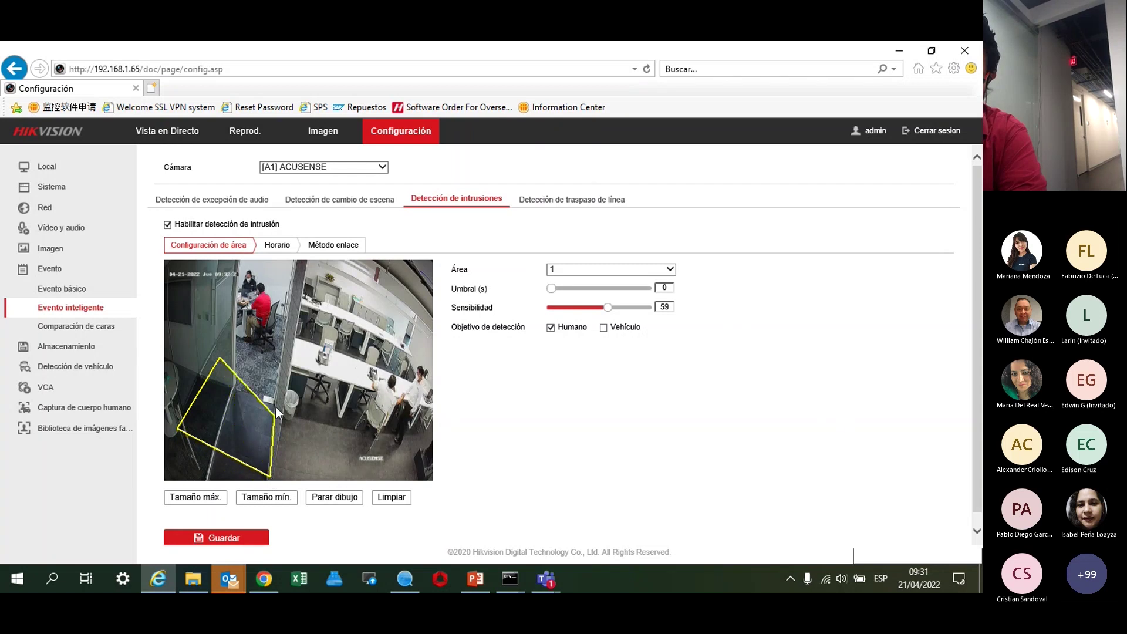
{"action": "left_click", "coordinate": [287, 346]}
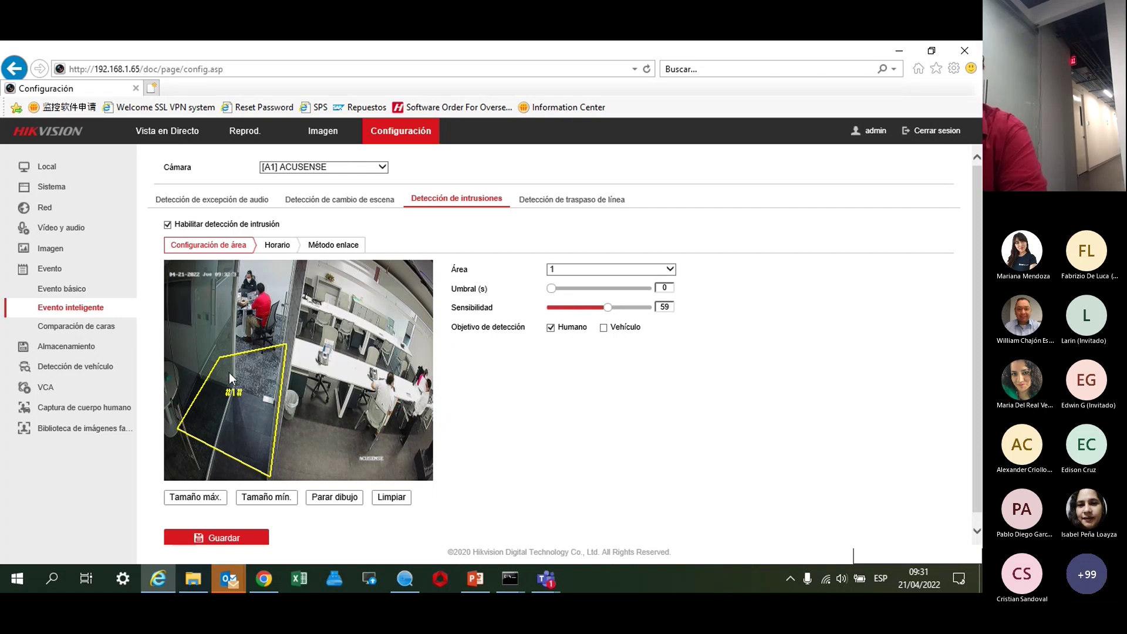
{"action": "left_click", "coordinate": [603, 327]}
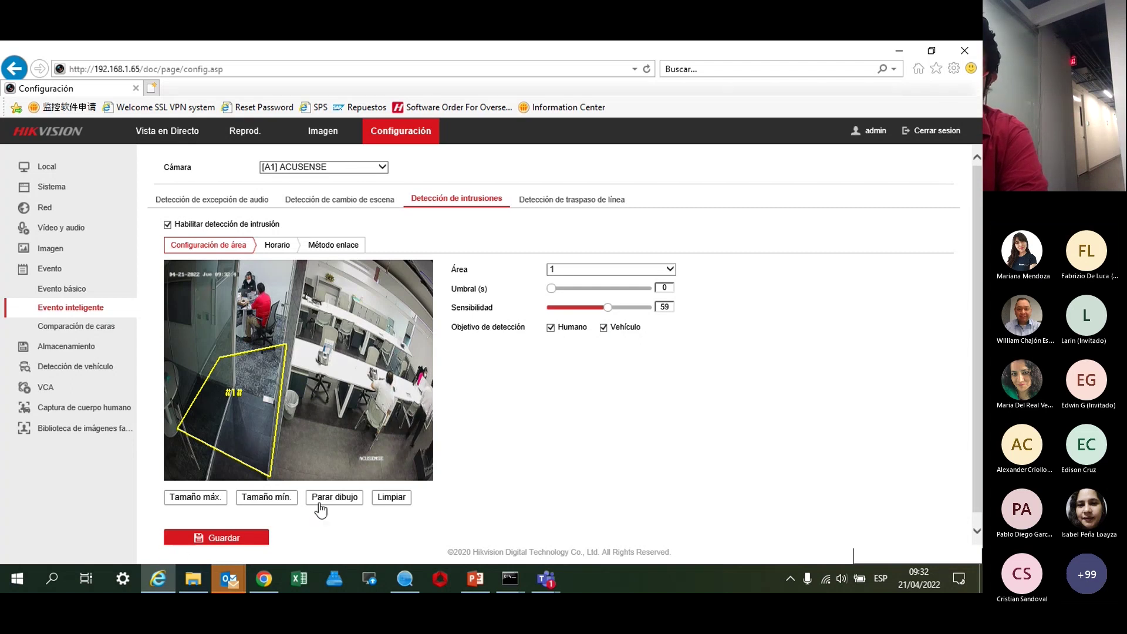
{"action": "left_click", "coordinate": [278, 251]}
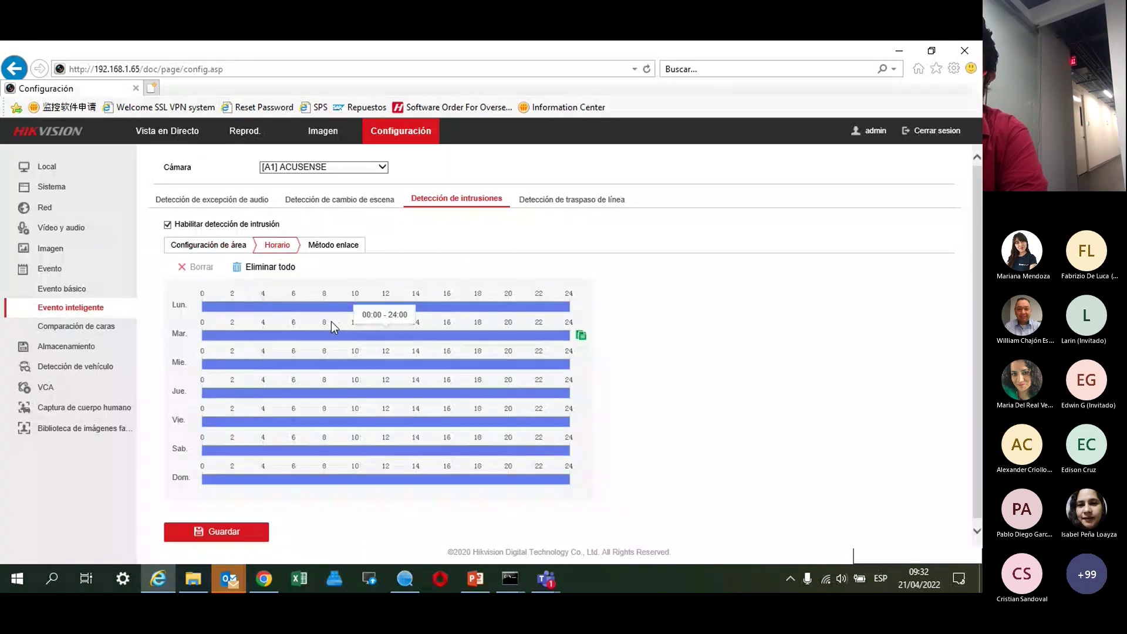
Save the intrusion linkage (remote notification, CAM1 outputs 1–2, recording A1) and return to area settings.
{"action": "left_click", "coordinate": [332, 247]}
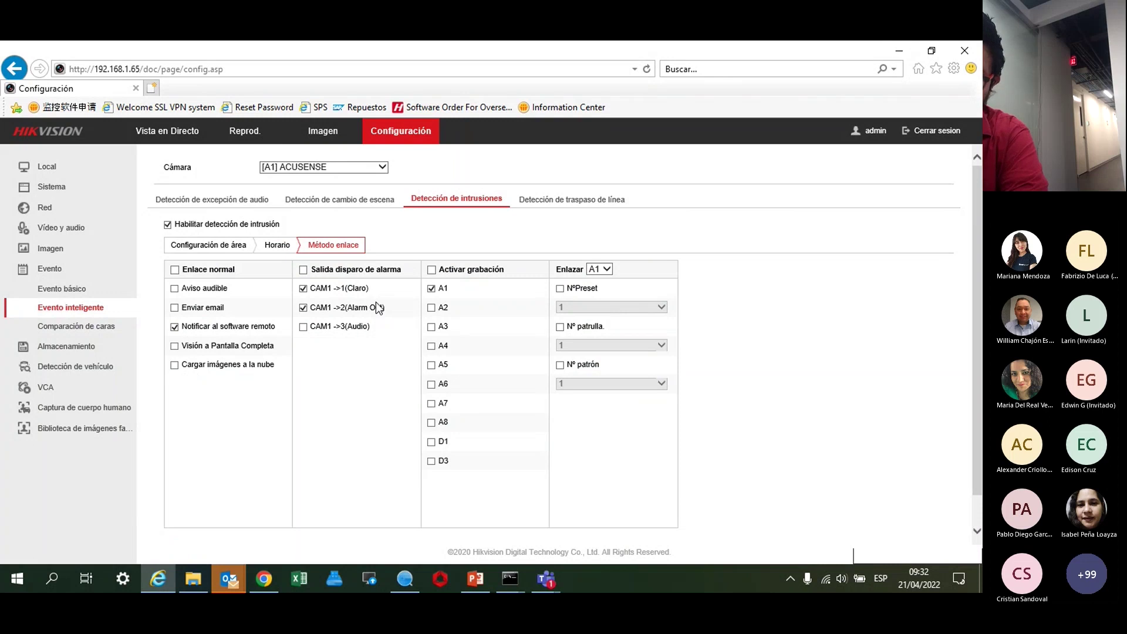
{"action": "scroll", "coordinate": [282, 464], "scroll_direction": "down", "scroll_amount": 2}
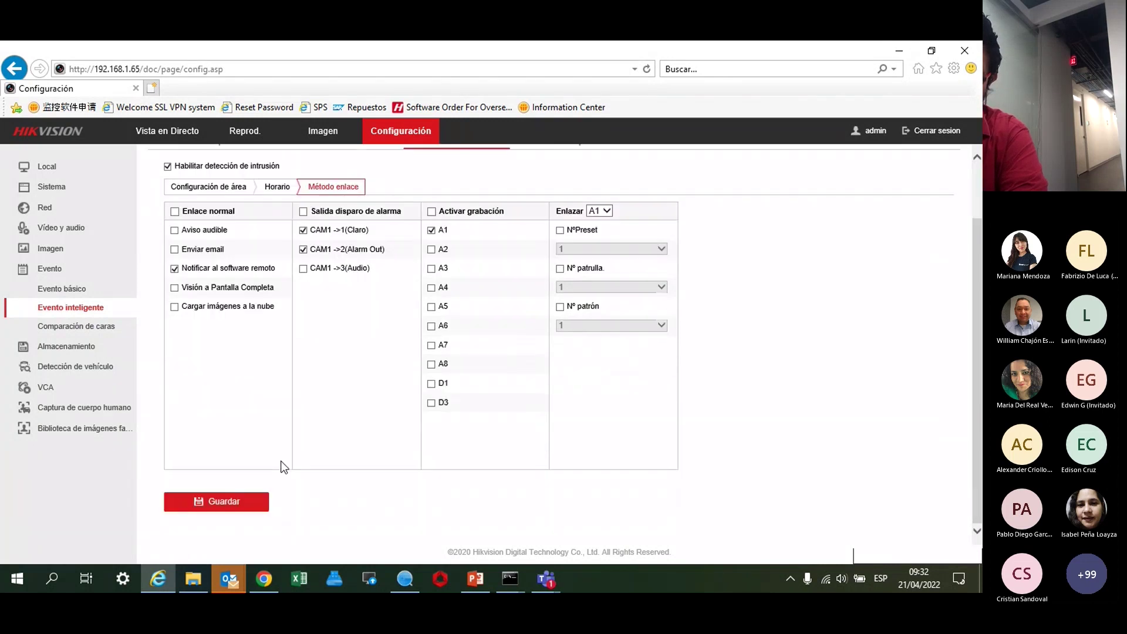
{"action": "scroll", "coordinate": [246, 487], "scroll_direction": "up", "scroll_amount": 1}
{"action": "left_click", "coordinate": [221, 526]}
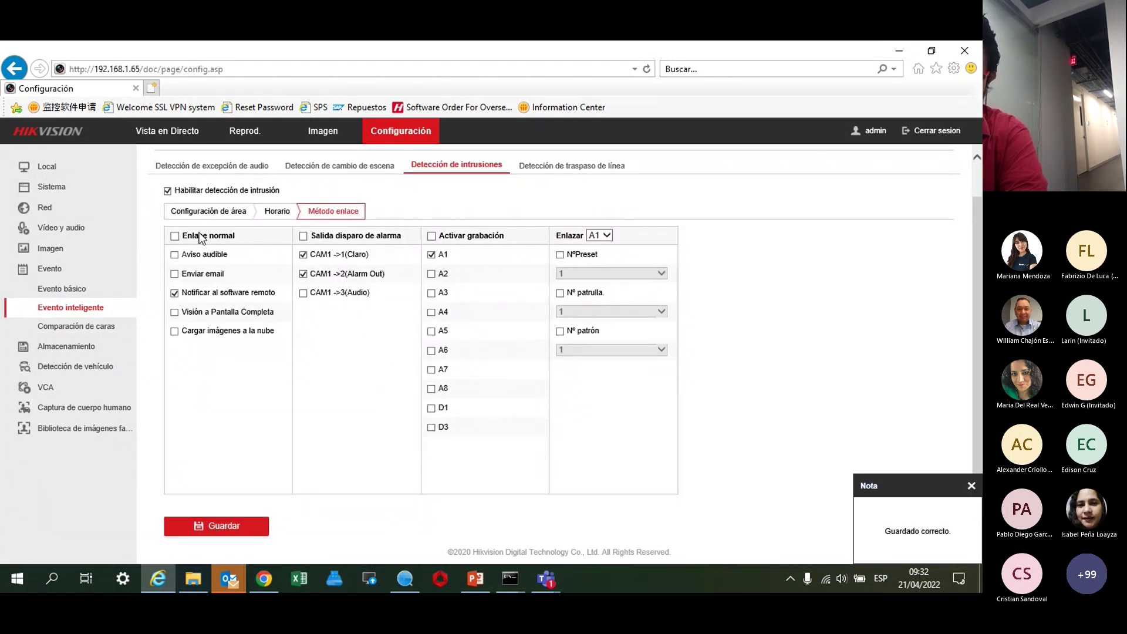
{"action": "left_click", "coordinate": [206, 213]}
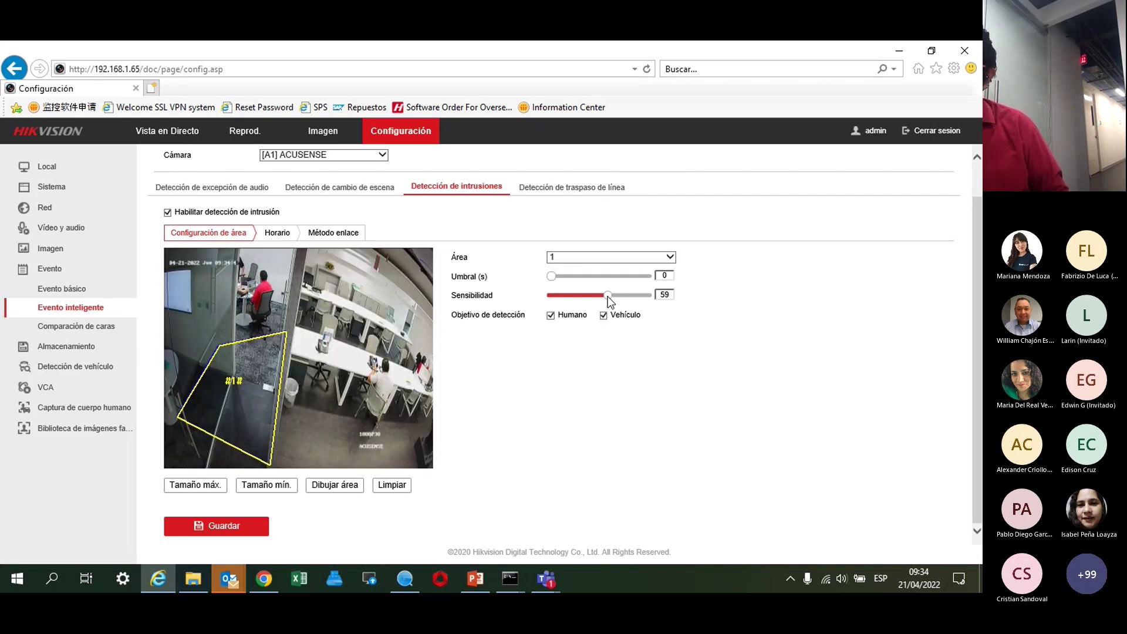
Lower Área 1 intrusion sensitivity to about 50 and set the threshold to 2 s, then 1 s.
{"action": "left_click_drag", "start_coordinate": [608, 295], "coordinate": [599, 297]}
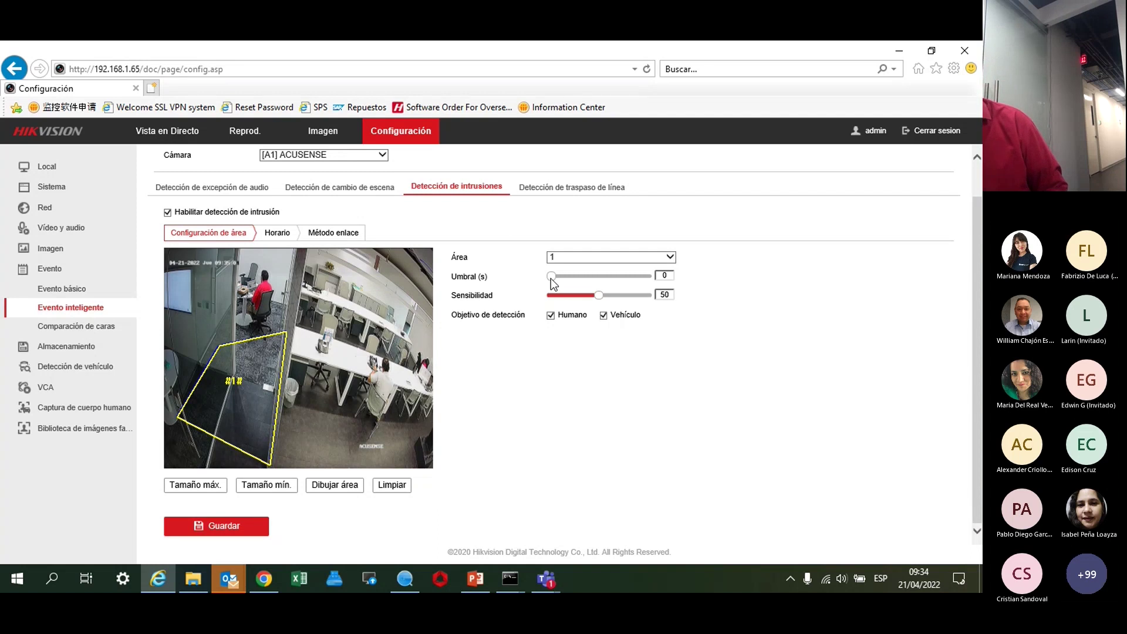
{"action": "mouse_move", "coordinate": [551, 277]}
{"action": "left_mouse_down"}
{"action": "mouse_move", "coordinate": [646, 277]}
{"action": "mouse_move", "coordinate": [559, 269]}
{"action": "left_mouse_up"}
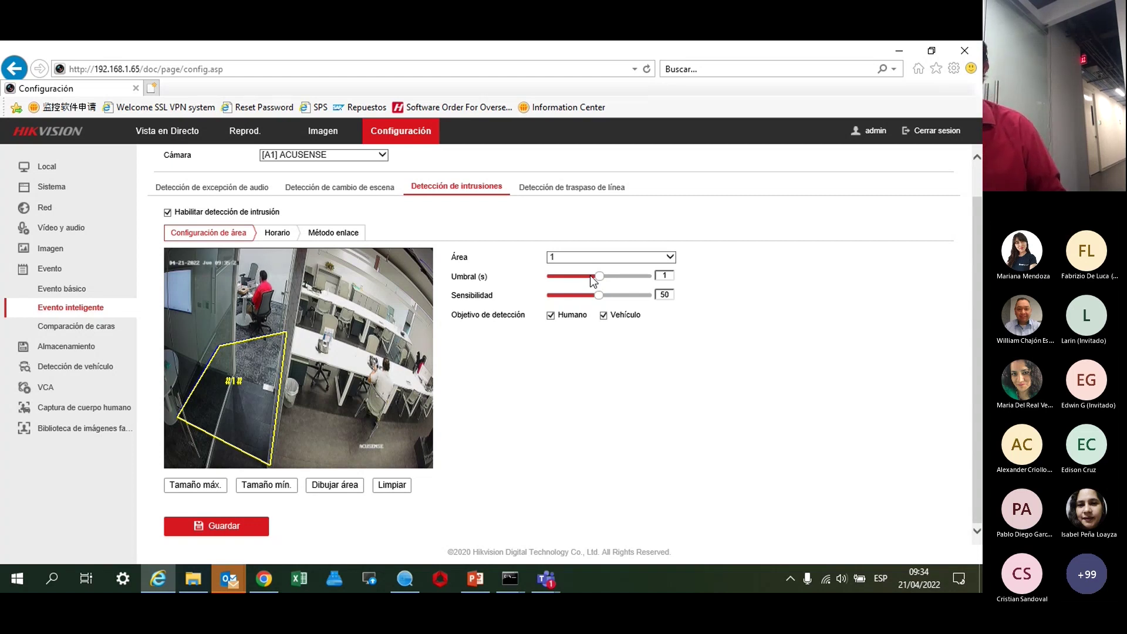
{"action": "left_click_drag", "start_coordinate": [600, 276], "coordinate": [647, 276]}
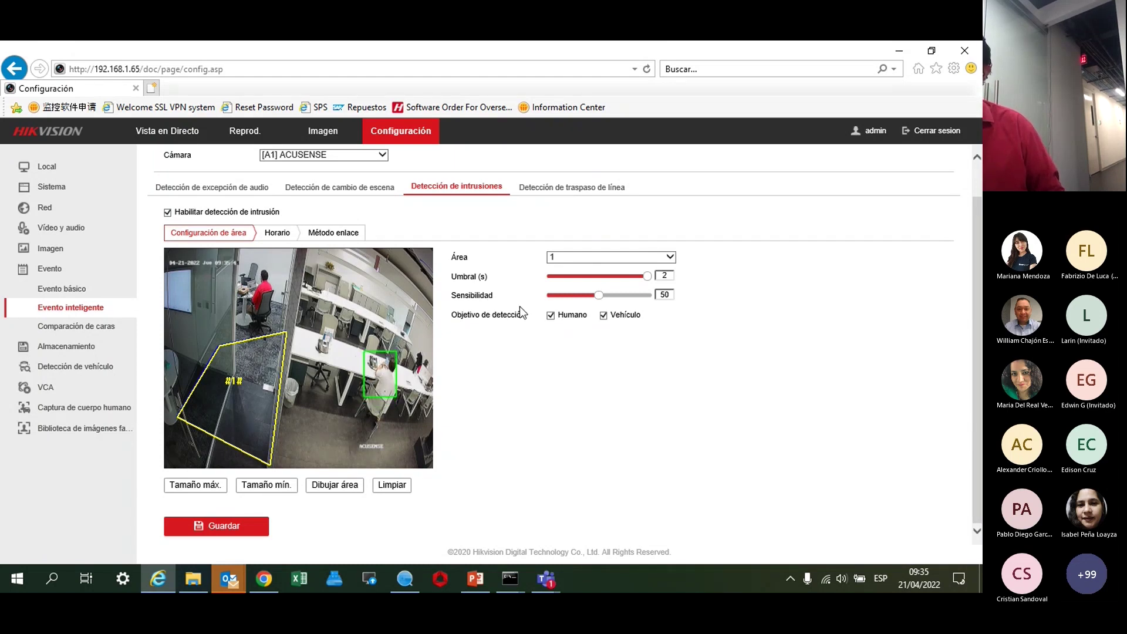
{"action": "left_click_drag", "start_coordinate": [647, 276], "coordinate": [625, 298]}
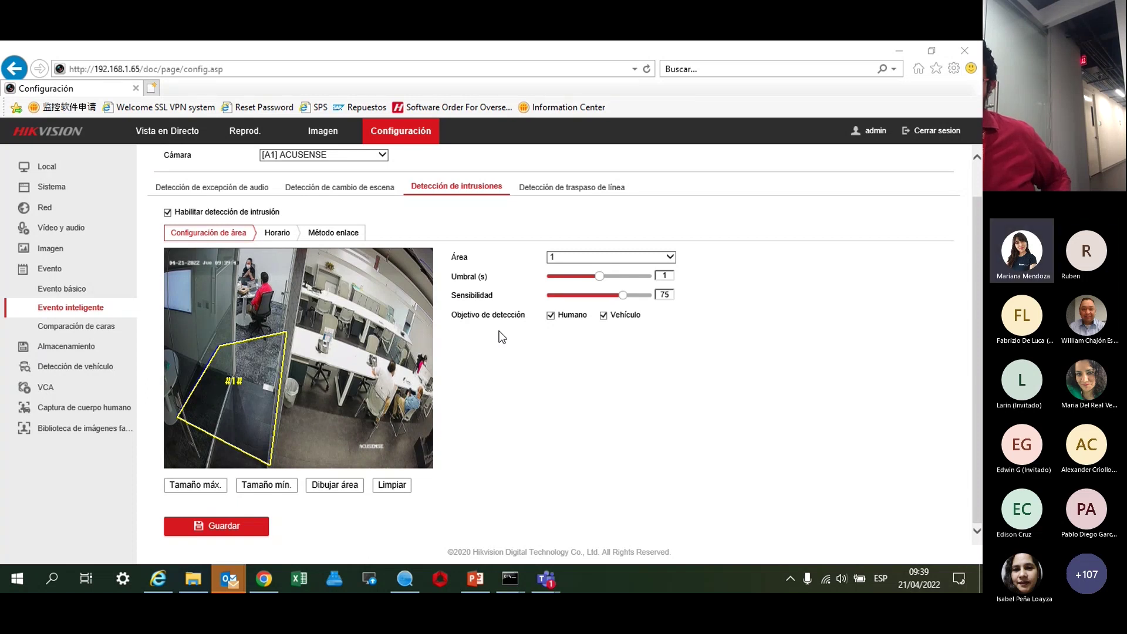
Save the ACUSENSE intrusion detection settings with threshold 1 s and sensitivity 75.
{"action": "left_click", "coordinate": [230, 529]}
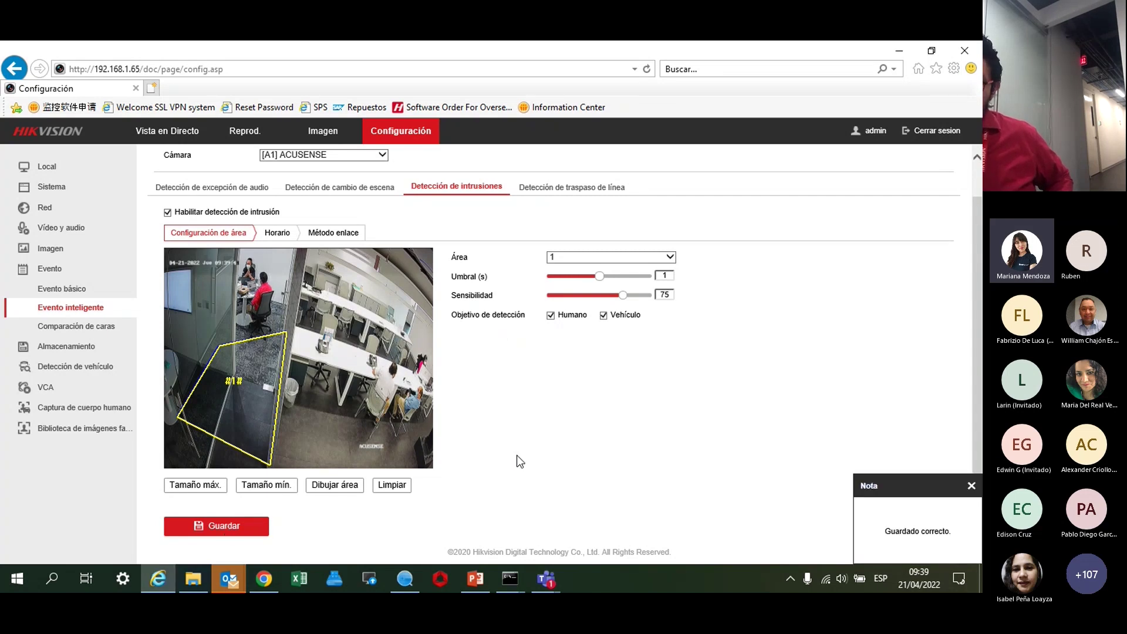
{"action": "left_click", "coordinate": [972, 486]}
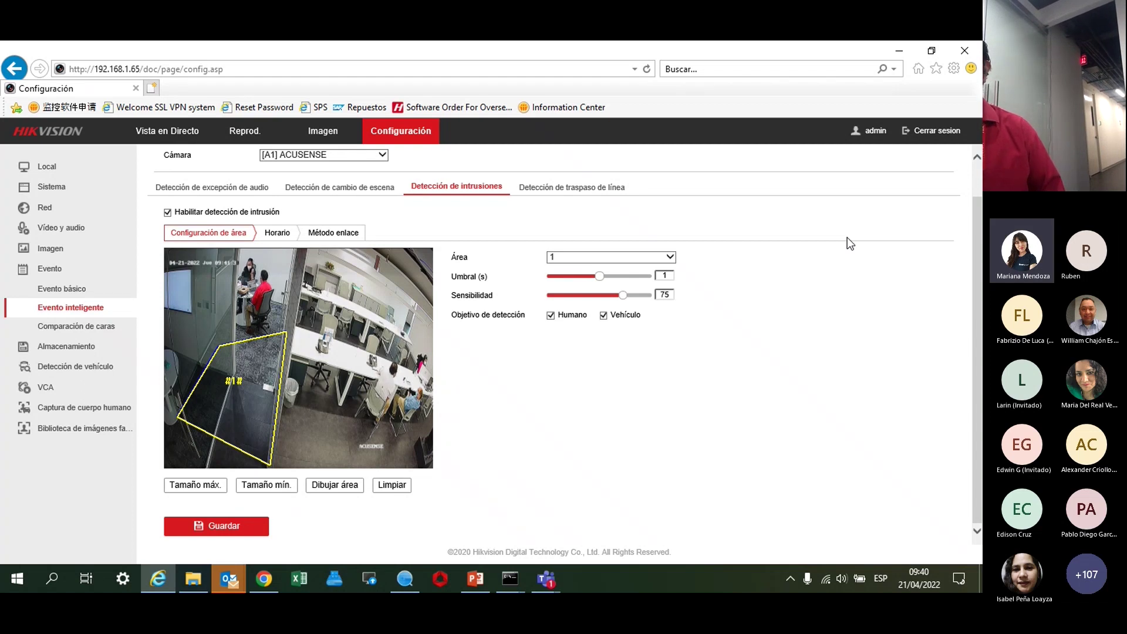
{"action": "left_click", "coordinate": [947, 247]}
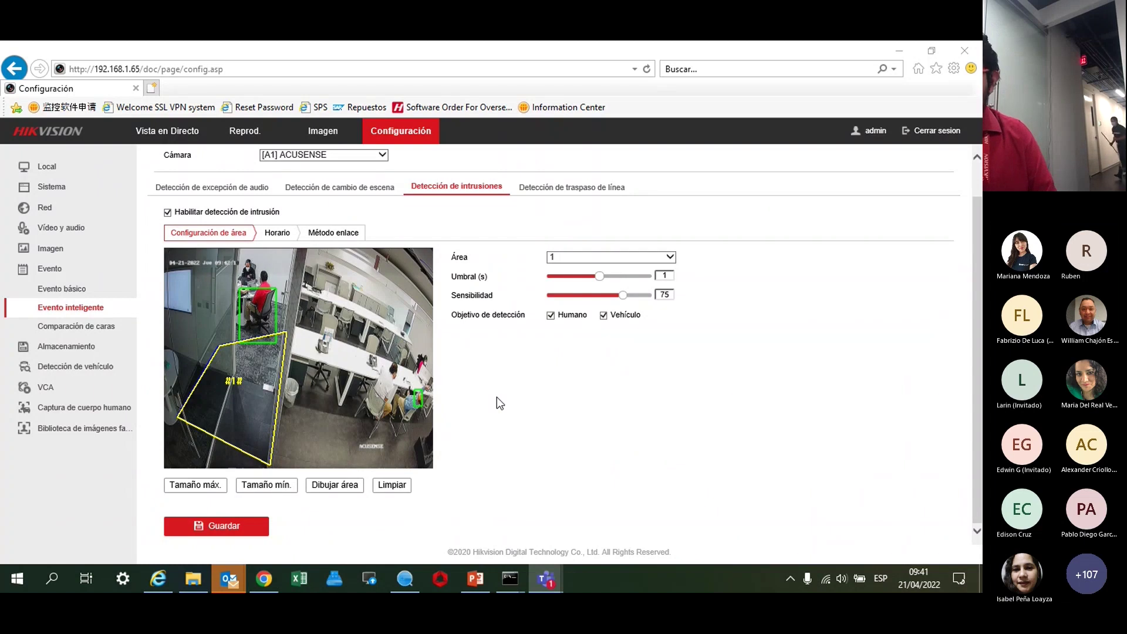
{"action": "left_click", "coordinate": [324, 155]}
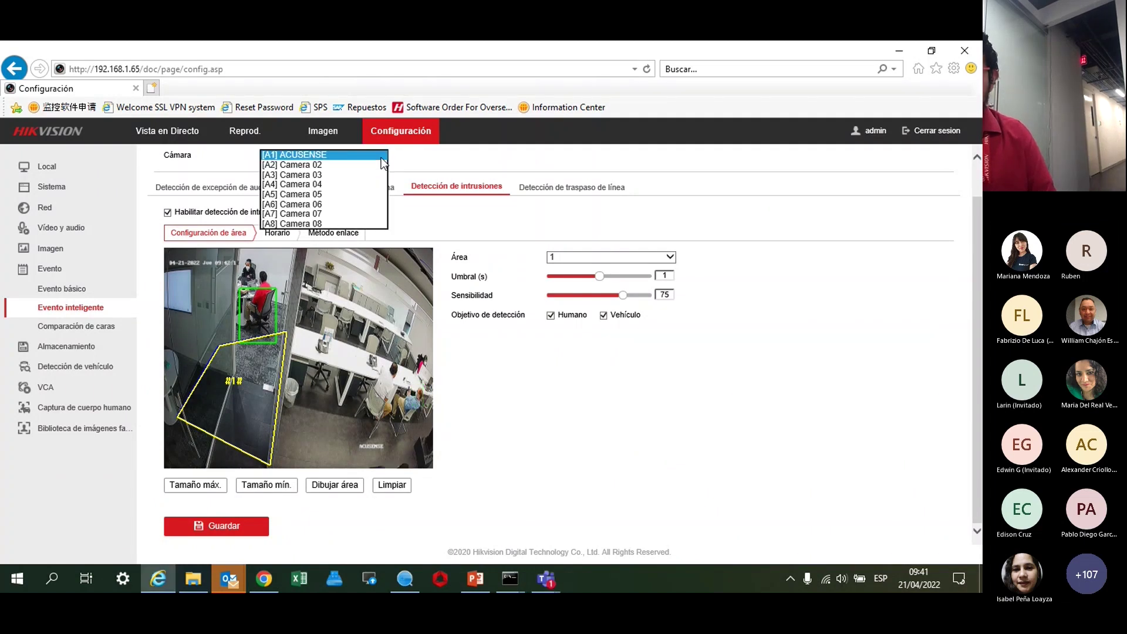
{"action": "left_click", "coordinate": [324, 166]}
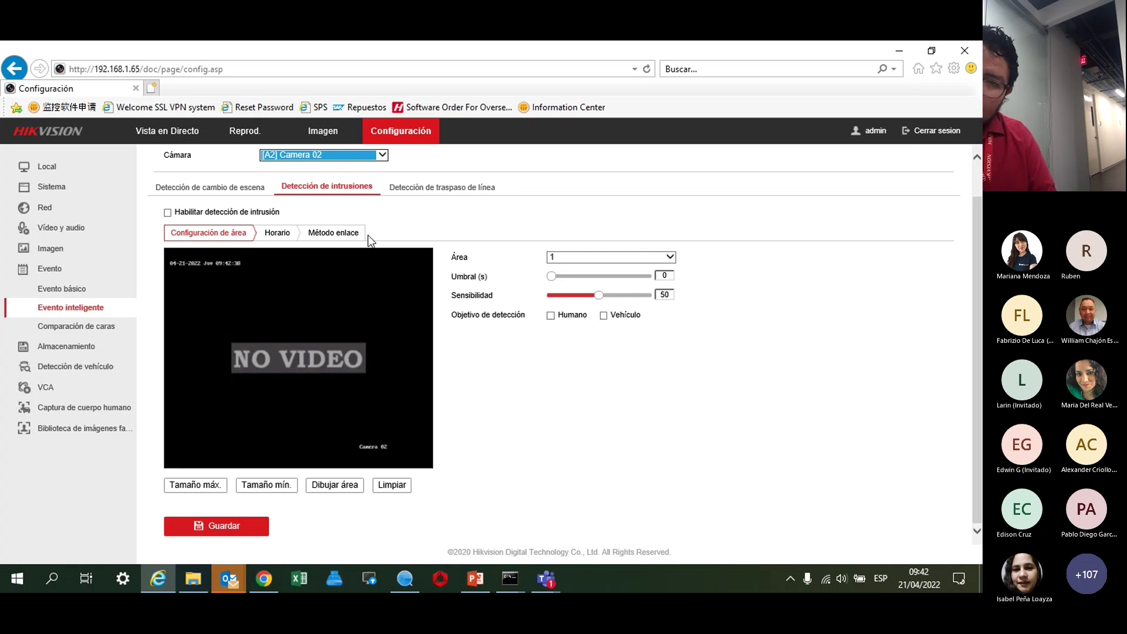
{"action": "left_click", "coordinate": [273, 155]}
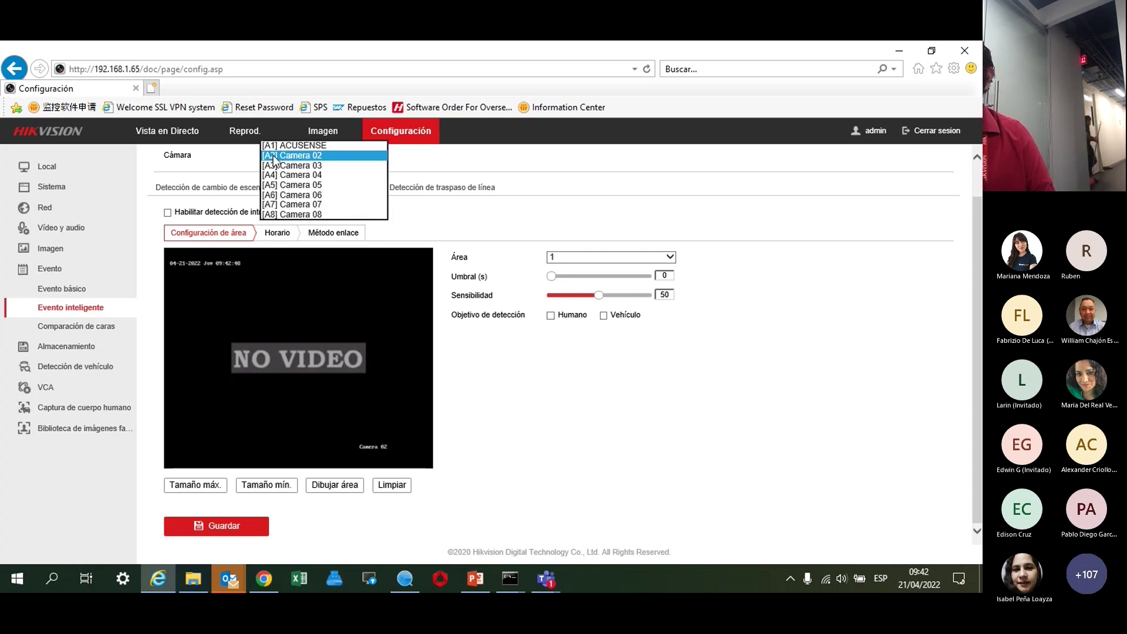
{"action": "left_click", "coordinate": [280, 145]}
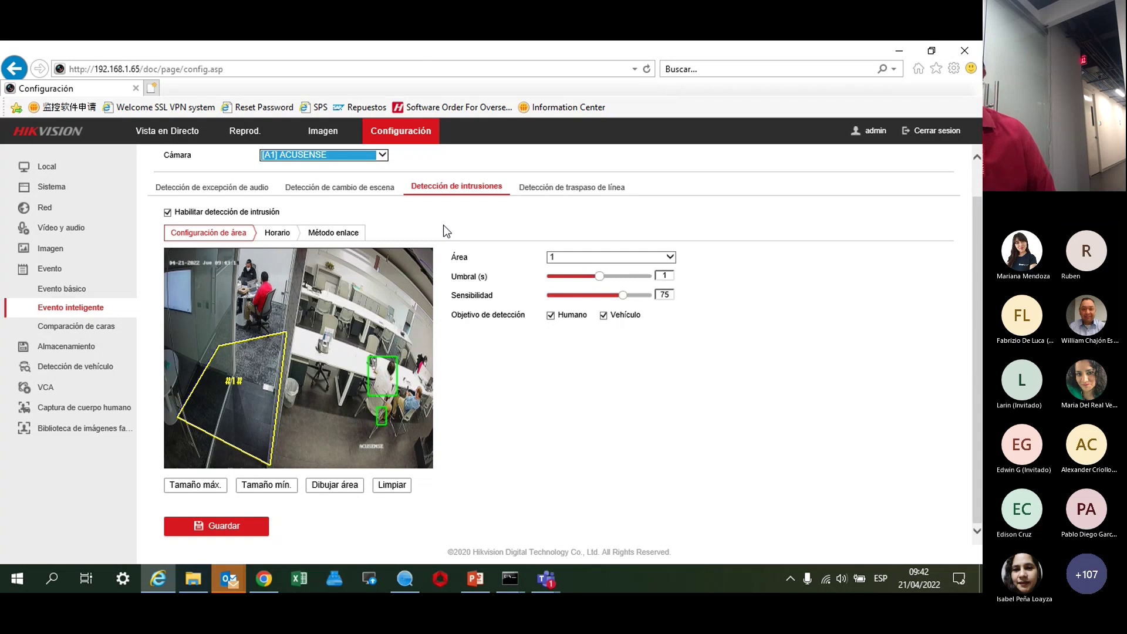
Raise Área 1's intrusion sensitivity to 100, leaving the threshold at 1 second.
{"action": "left_click", "coordinate": [601, 284]}
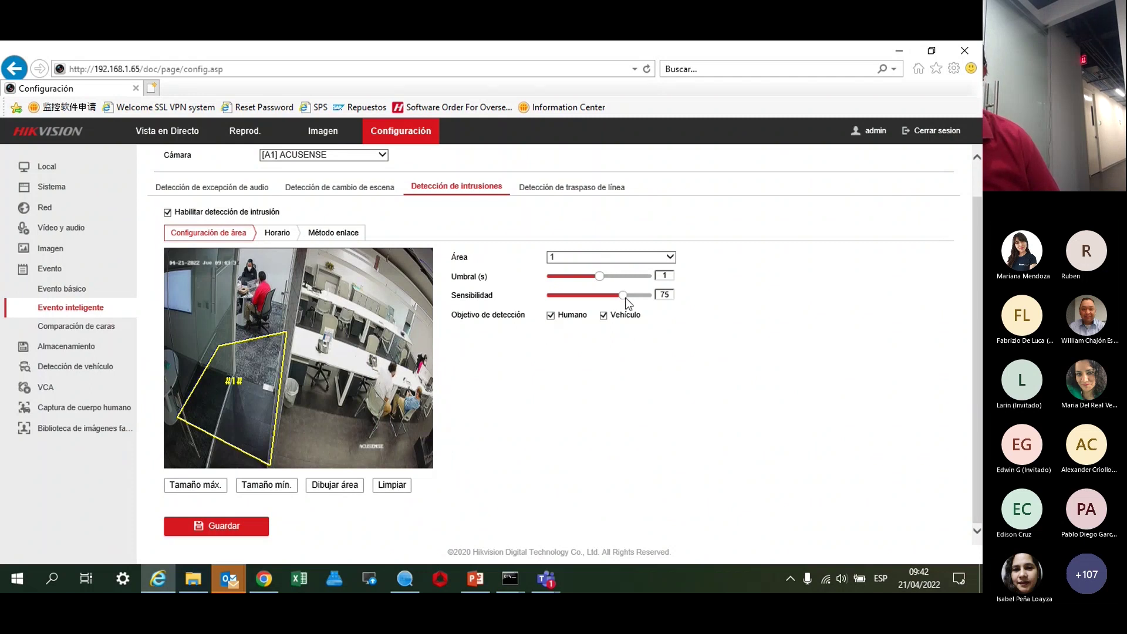
{"action": "left_click_drag", "start_coordinate": [623, 295], "coordinate": [660, 298]}
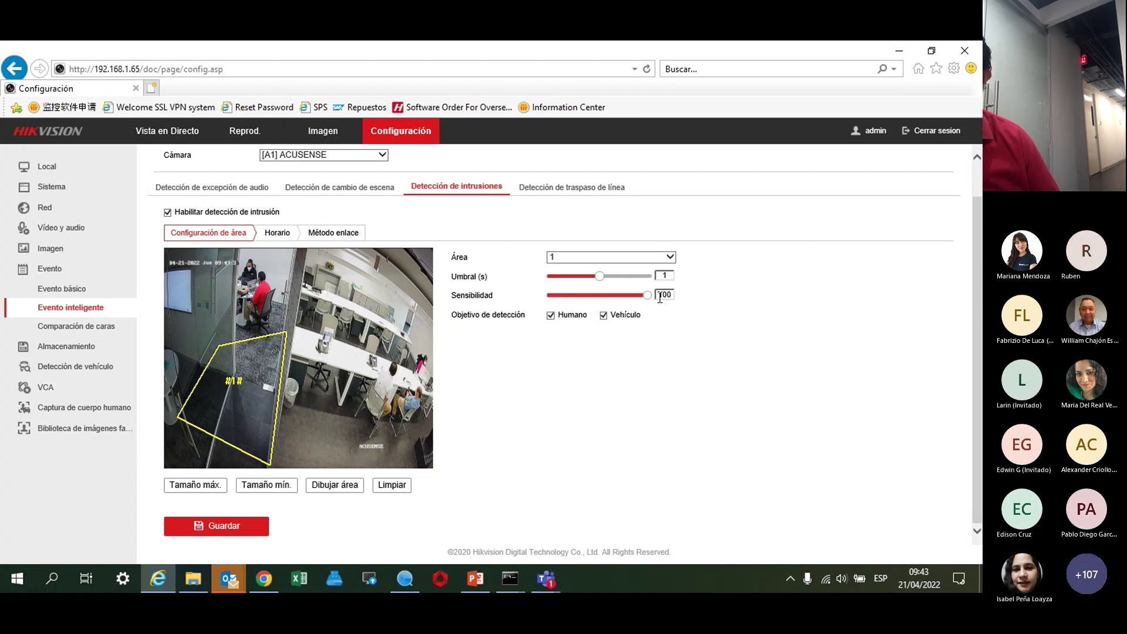
{"action": "left_click_drag", "start_coordinate": [599, 277], "coordinate": [647, 286]}
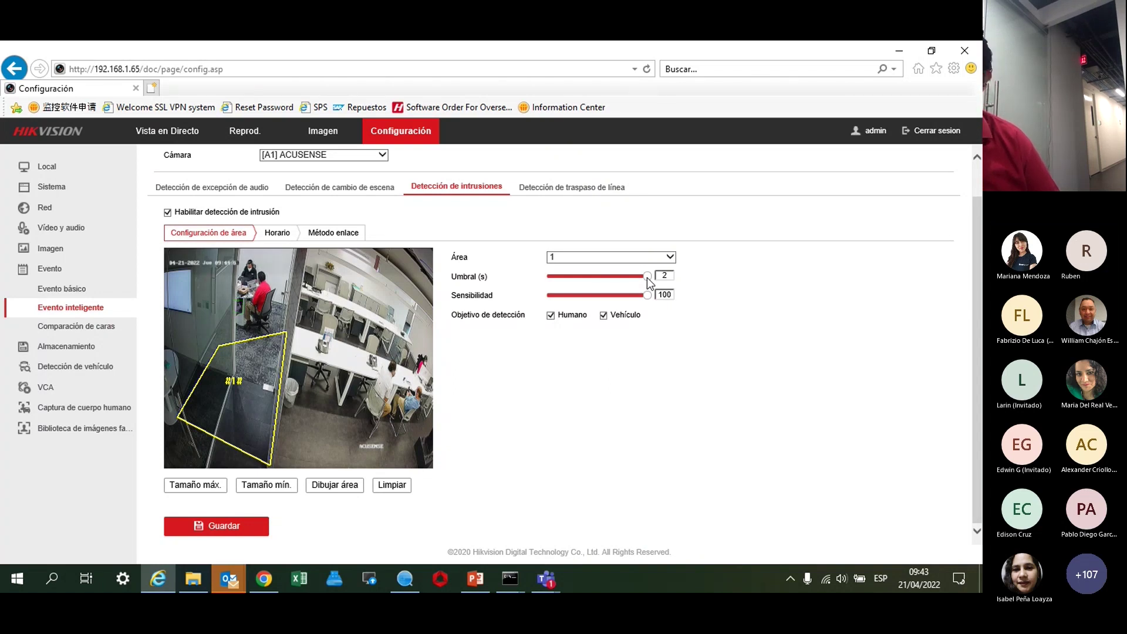
{"action": "left_click_drag", "start_coordinate": [648, 278], "coordinate": [610, 280]}
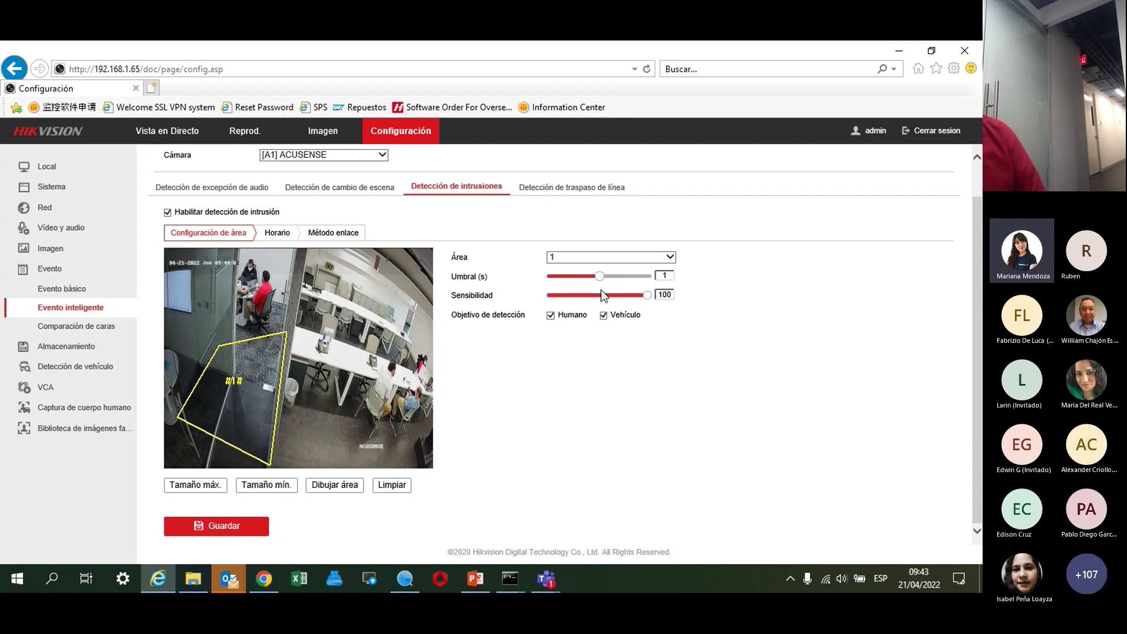
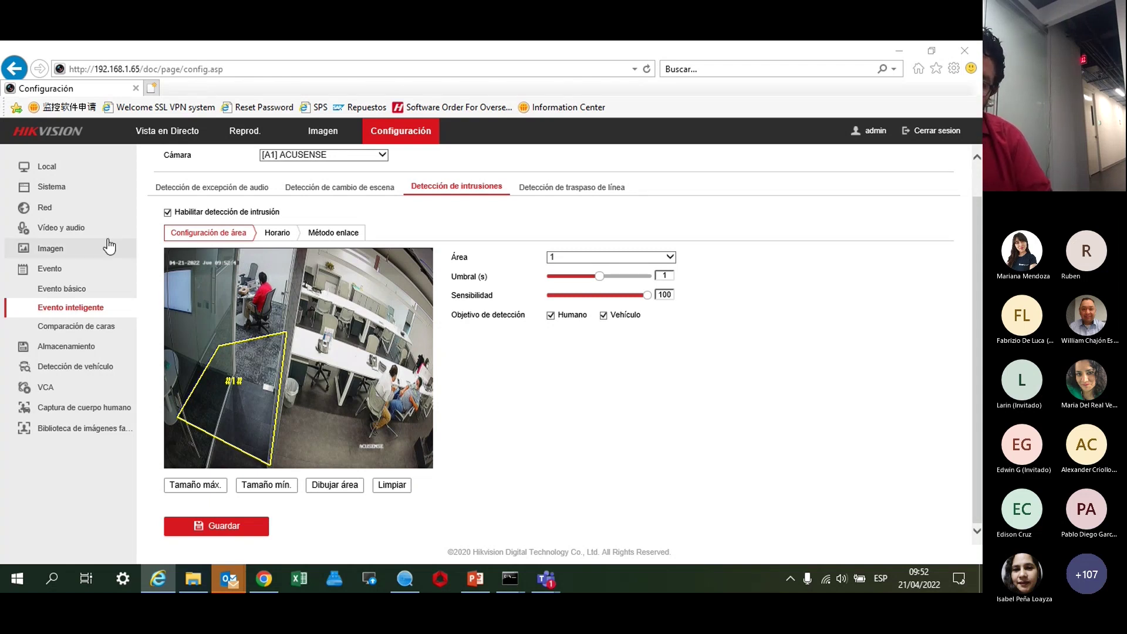
On the Vídeo y audio page, set the main stream to Constante bitrate at 15 fps.
{"action": "left_click", "coordinate": [63, 229]}
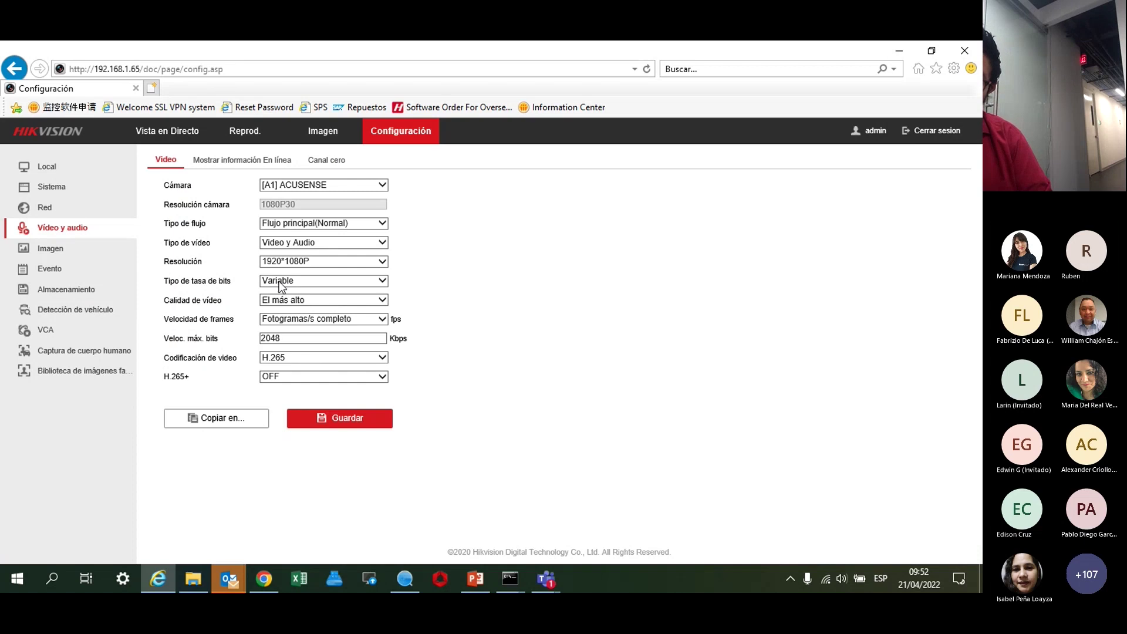
{"action": "left_click", "coordinate": [276, 283]}
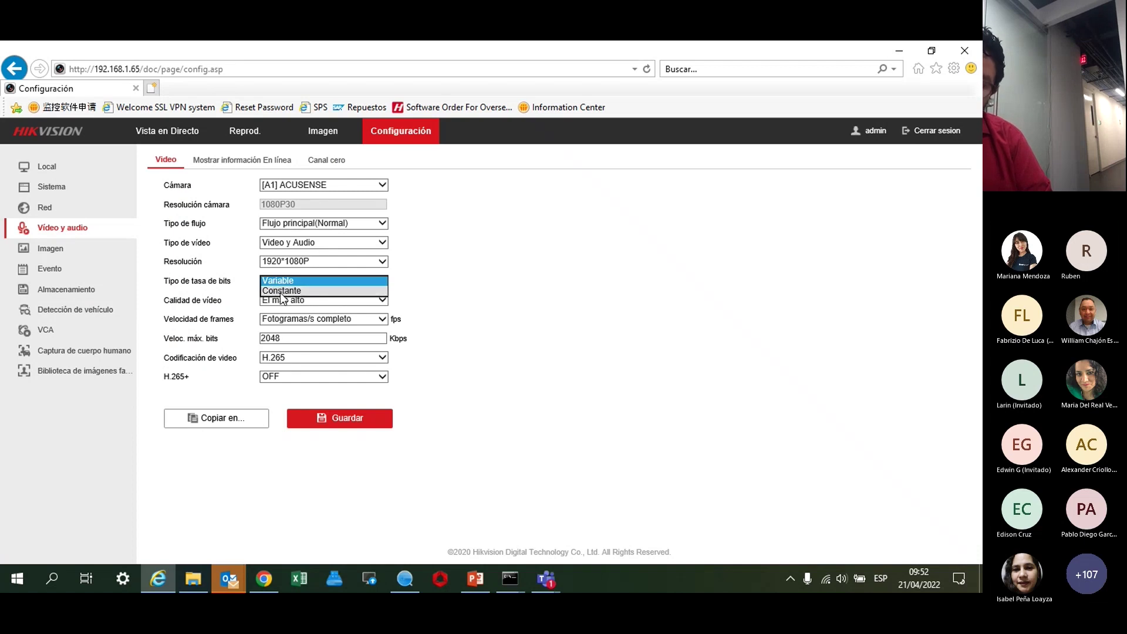
{"action": "left_click", "coordinate": [281, 291]}
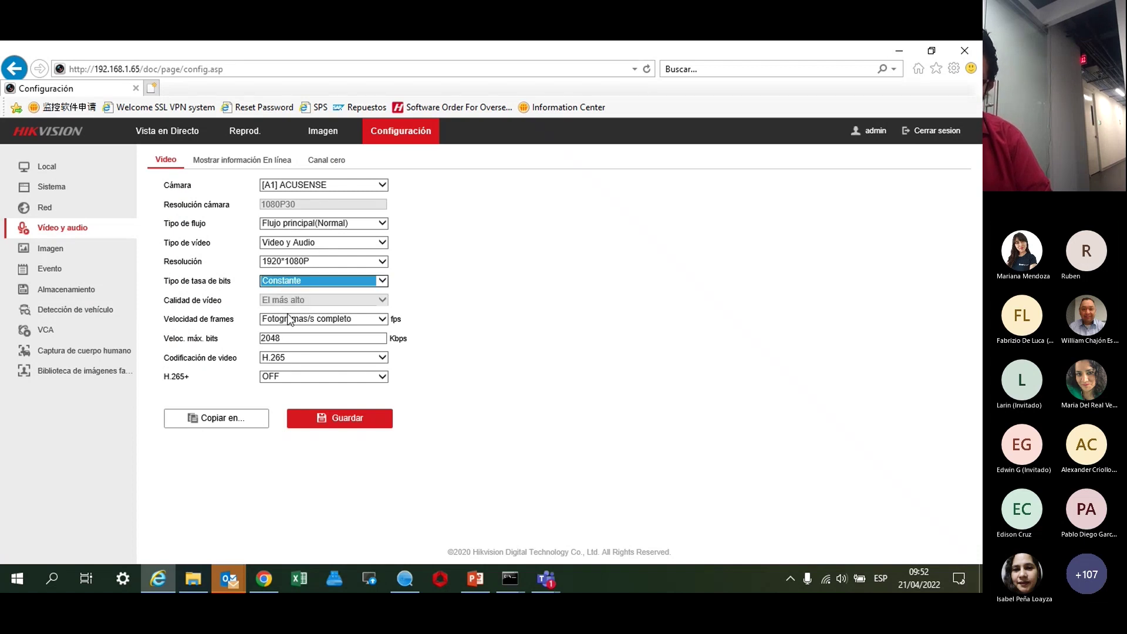
{"action": "left_click", "coordinate": [293, 320]}
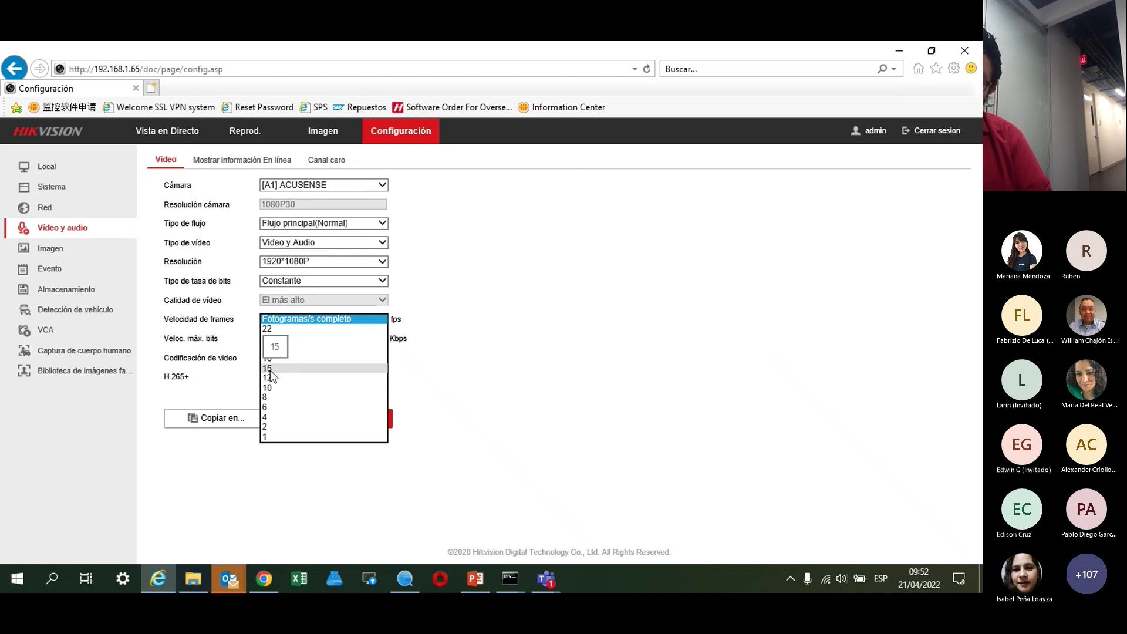
{"action": "left_click", "coordinate": [271, 369]}
{"action": "left_click", "coordinate": [280, 319]}
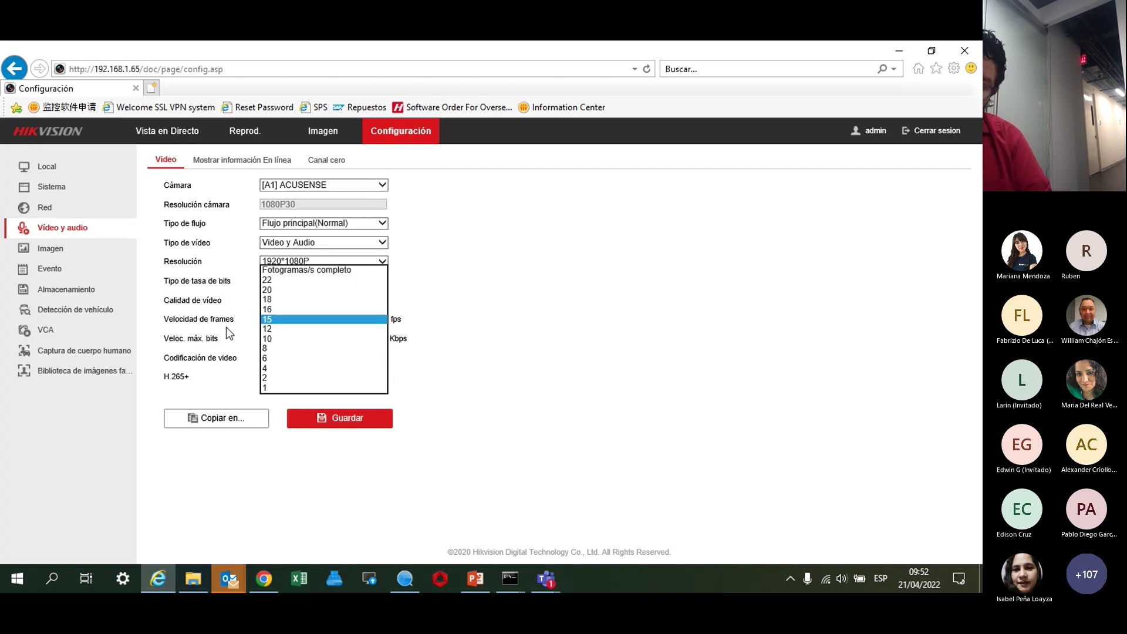
{"action": "left_click", "coordinate": [227, 327]}
{"action": "left_click", "coordinate": [298, 339]}
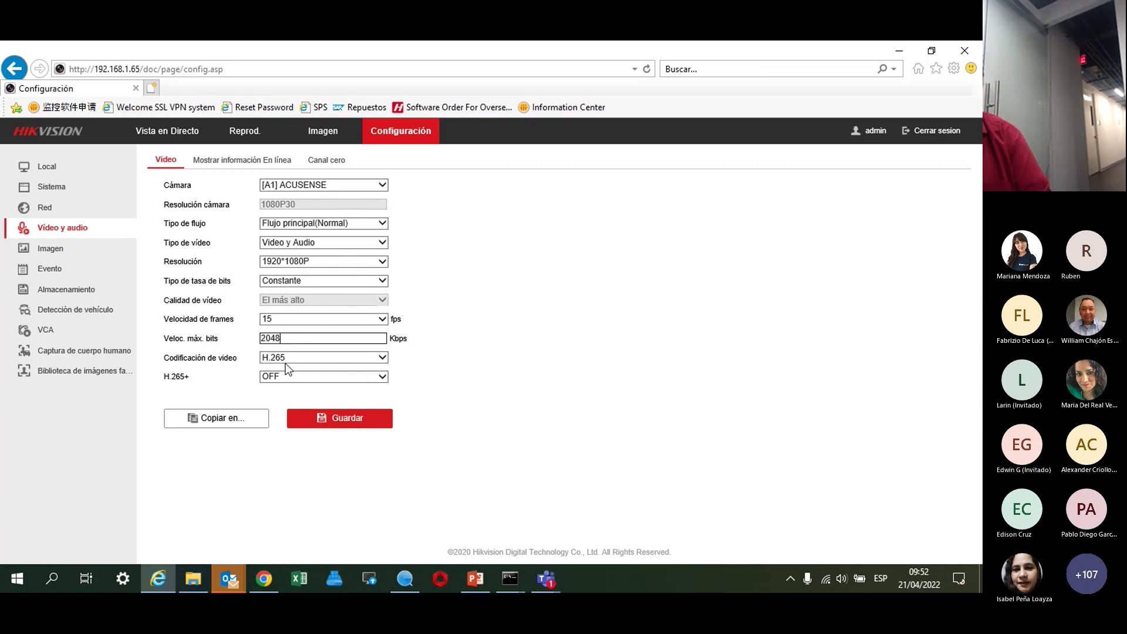
Keep 2048 Kbps maximum bitrate, then view Evento básico and the TCP/IP network settings.
{"action": "left_click", "coordinate": [286, 363]}
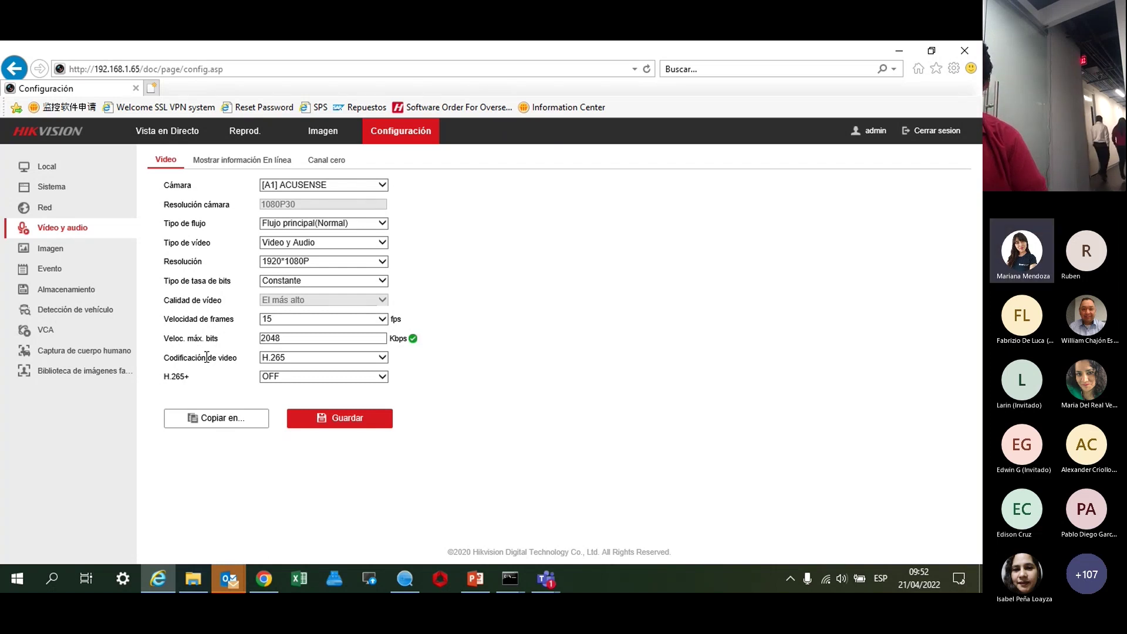
{"action": "left_click", "coordinate": [50, 268]}
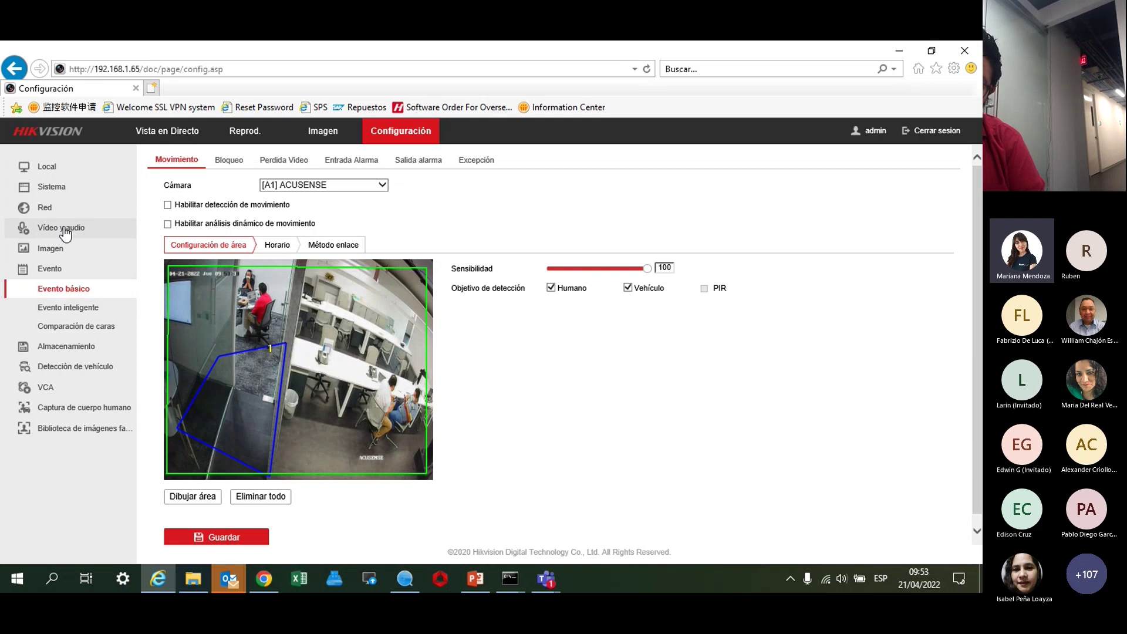
{"action": "left_click", "coordinate": [58, 208]}
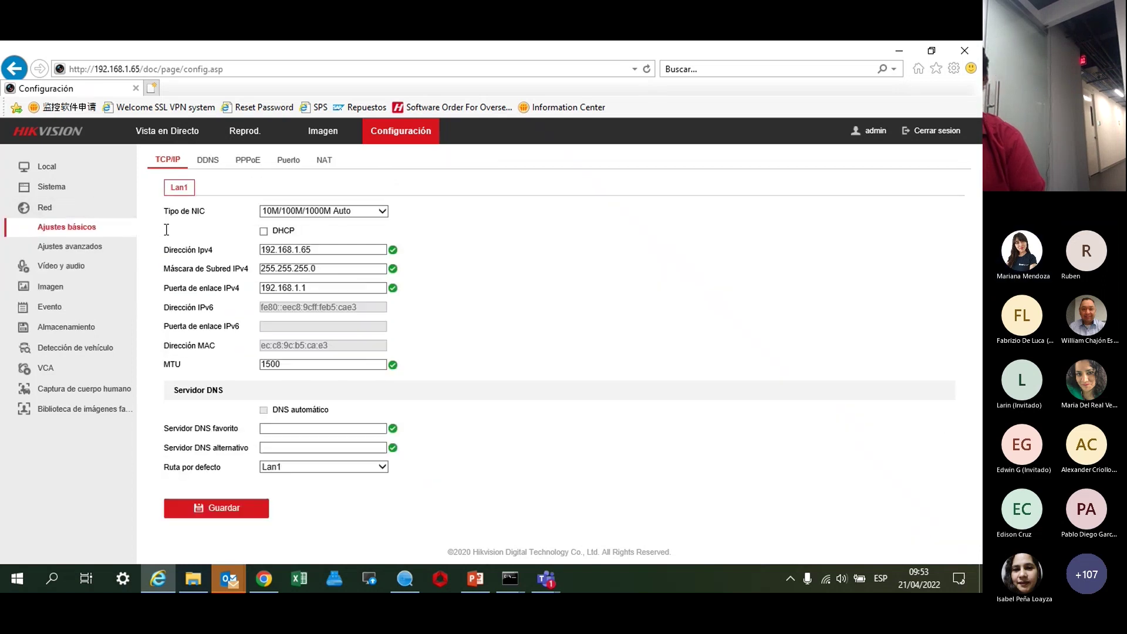